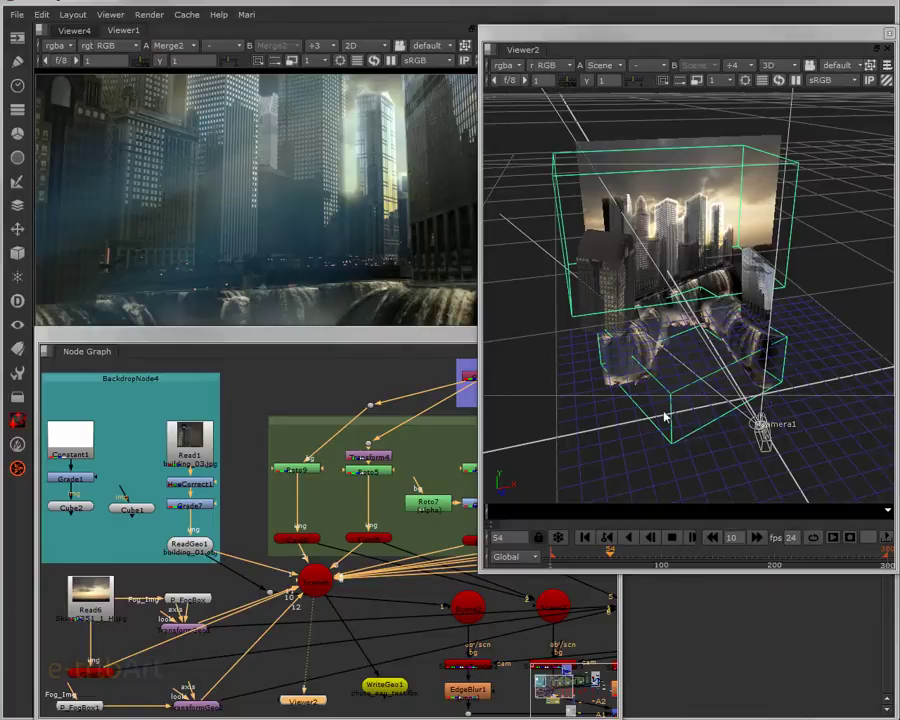
Examine the 3D city scene from several angles, including the projected buildings, waterfalls, sky backdrop and camera position
{"action": "left_click_drag", "start_coordinate": [659, 425], "coordinate": [778, 448], "text": "ctrl"}
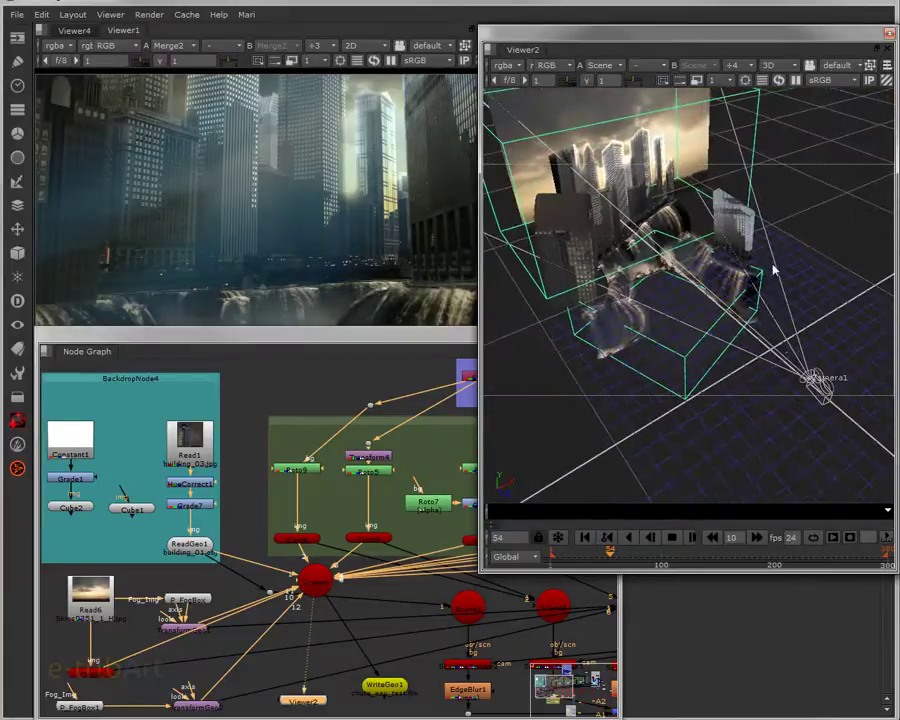
{"action": "left_click_drag", "start_coordinate": [748, 345], "coordinate": [593, 308], "text": "ctrl"}
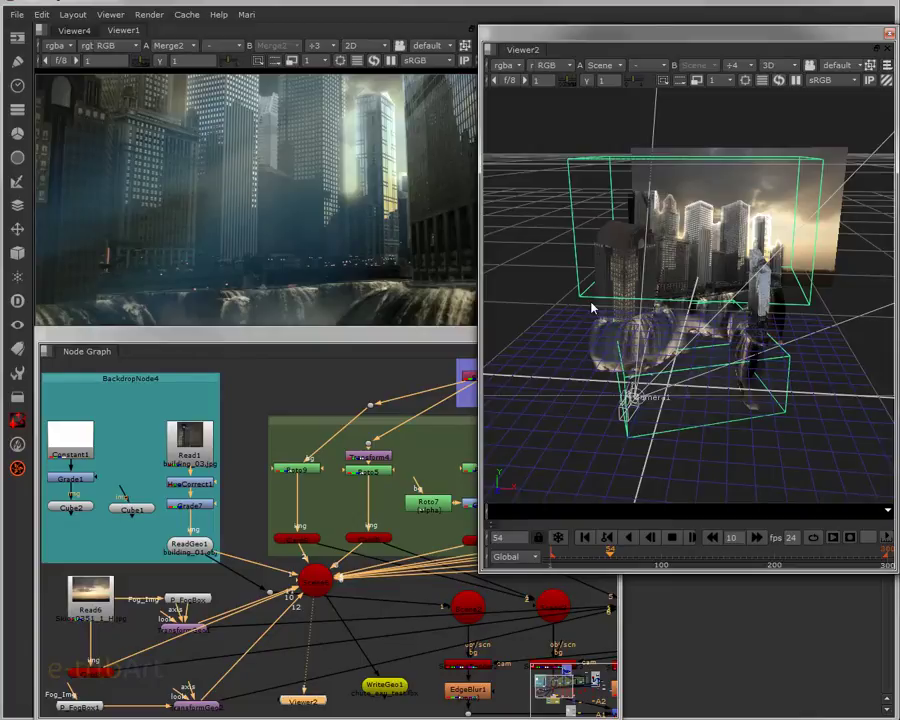
{"action": "left_click_drag", "start_coordinate": [592, 308], "coordinate": [768, 320], "text": "ctrl"}
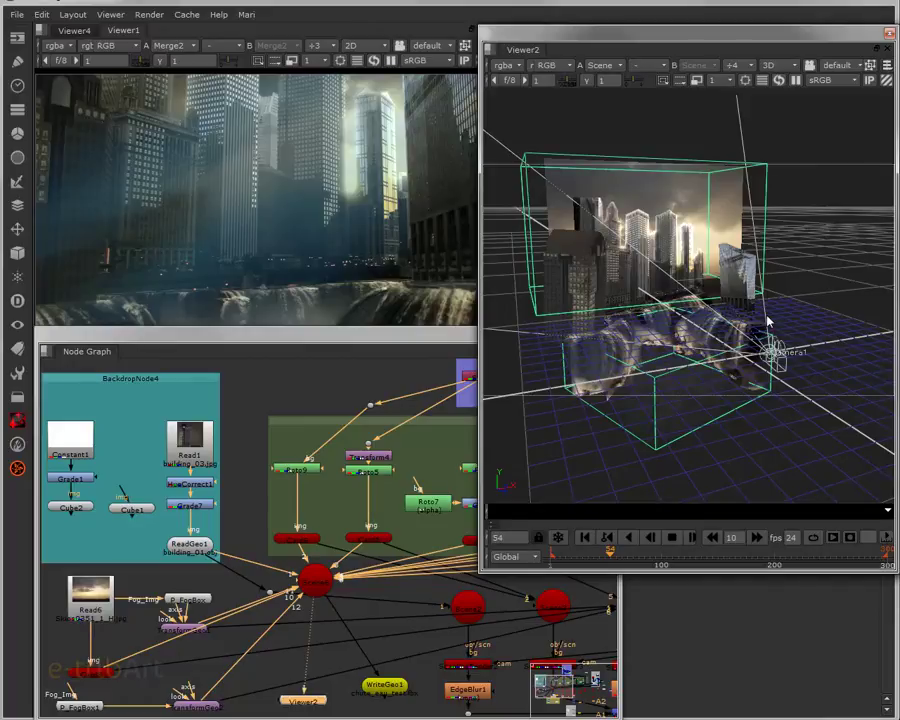
{"action": "right_click_drag", "start_coordinate": [768, 322], "coordinate": [553, 298], "text": "alt"}
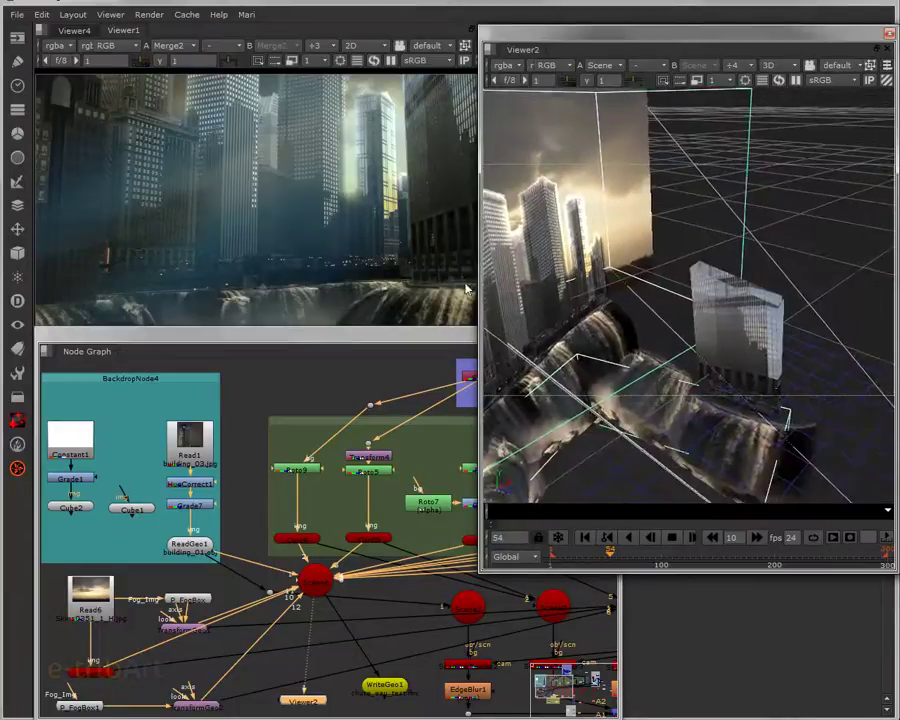
{"action": "scroll", "coordinate": [461, 302], "scroll_direction": "down", "scroll_amount": 3}
{"action": "scroll", "coordinate": [461, 302], "scroll_direction": "up", "scroll_amount": 3}
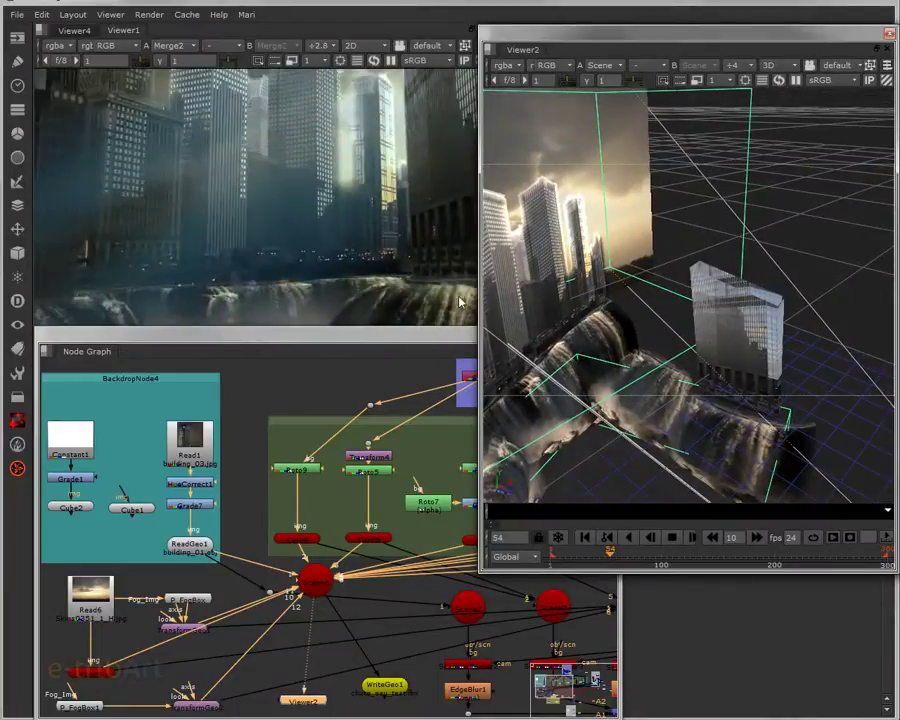
{"action": "right_click_drag", "start_coordinate": [647, 305], "coordinate": [640, 257], "text": "alt"}
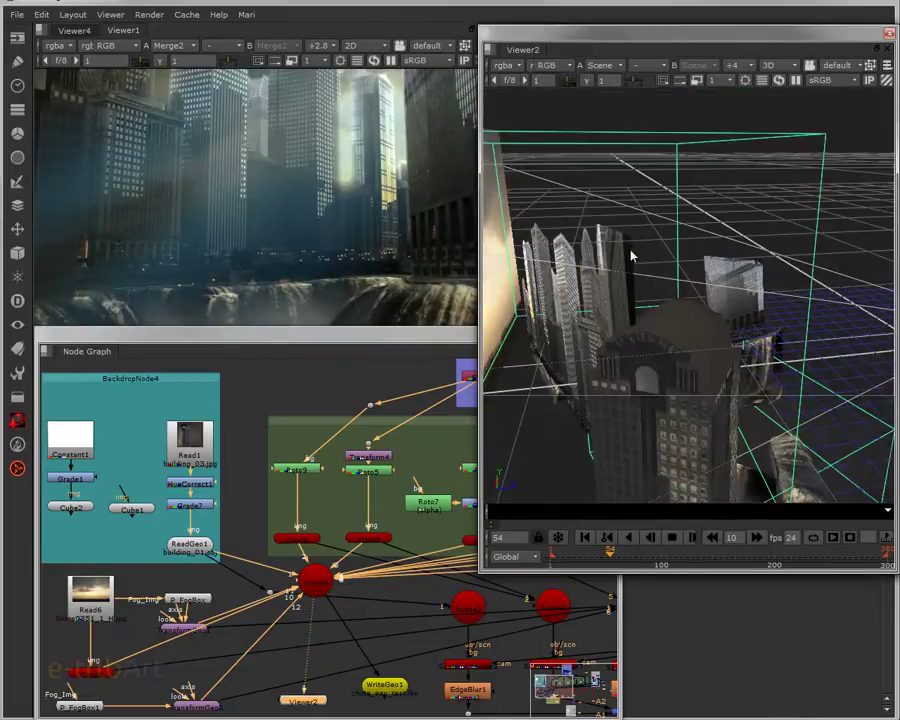
{"action": "right_click_drag", "start_coordinate": [577, 321], "coordinate": [580, 432], "text": "alt"}
{"action": "scroll", "coordinate": [679, 346], "scroll_direction": "up", "scroll_amount": 6}
{"action": "right_click_drag", "start_coordinate": [706, 315], "coordinate": [750, 236], "text": "alt"}
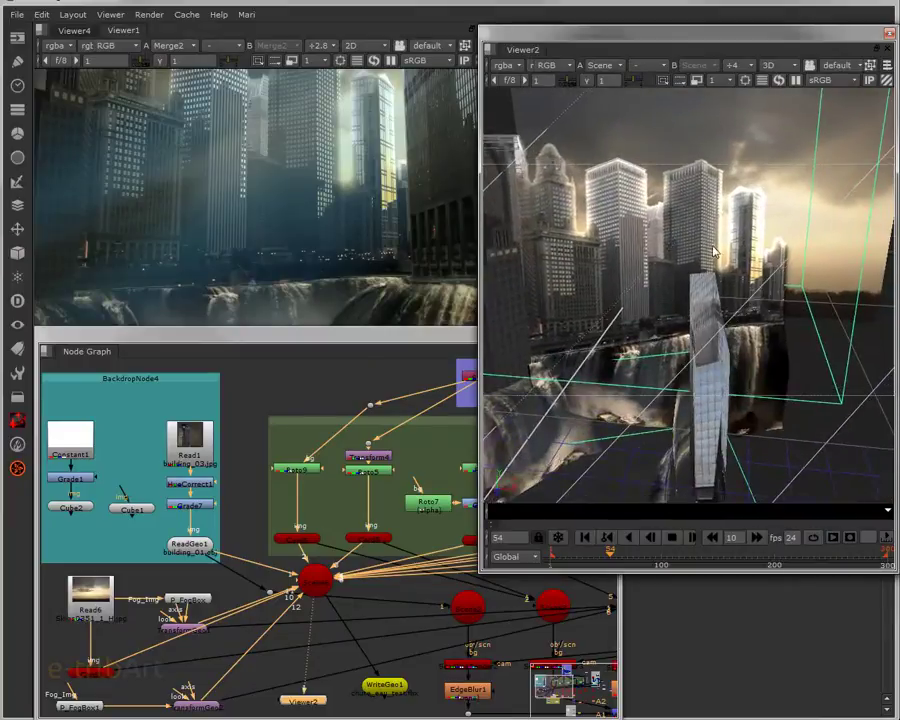
Select the detached foreground building on the waterfall edge to inspect its wireframe within the scene, and clear the selection
{"action": "right_click_drag", "start_coordinate": [711, 382], "coordinate": [770, 283], "text": "alt"}
{"action": "left_click", "coordinate": [770, 302]}
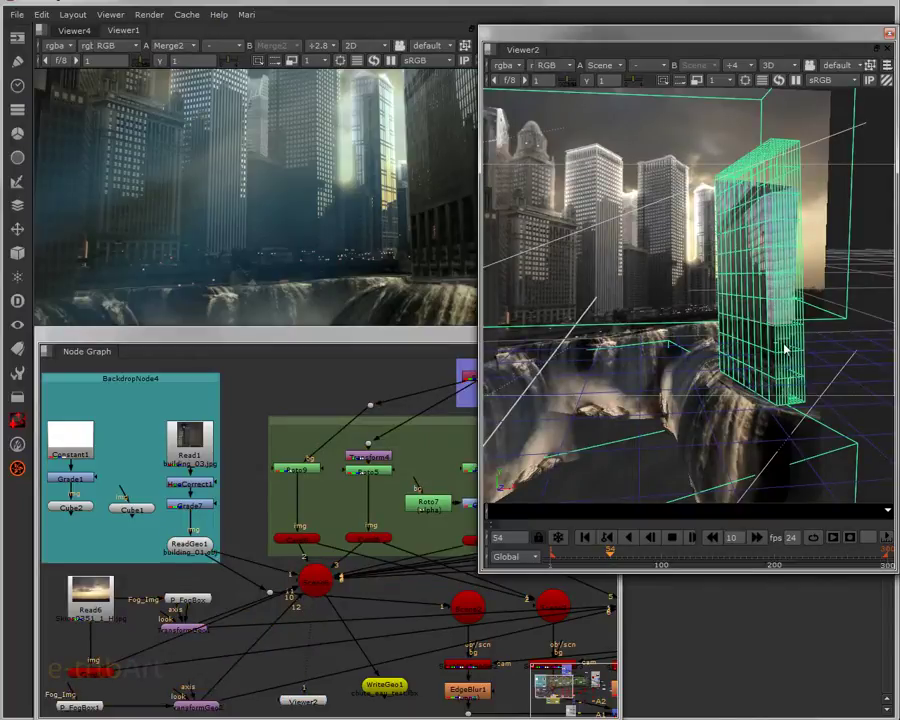
{"action": "scroll", "coordinate": [788, 347], "scroll_direction": "down", "scroll_amount": 6}
{"action": "right_click_drag", "start_coordinate": [698, 369], "coordinate": [702, 328], "text": "alt"}
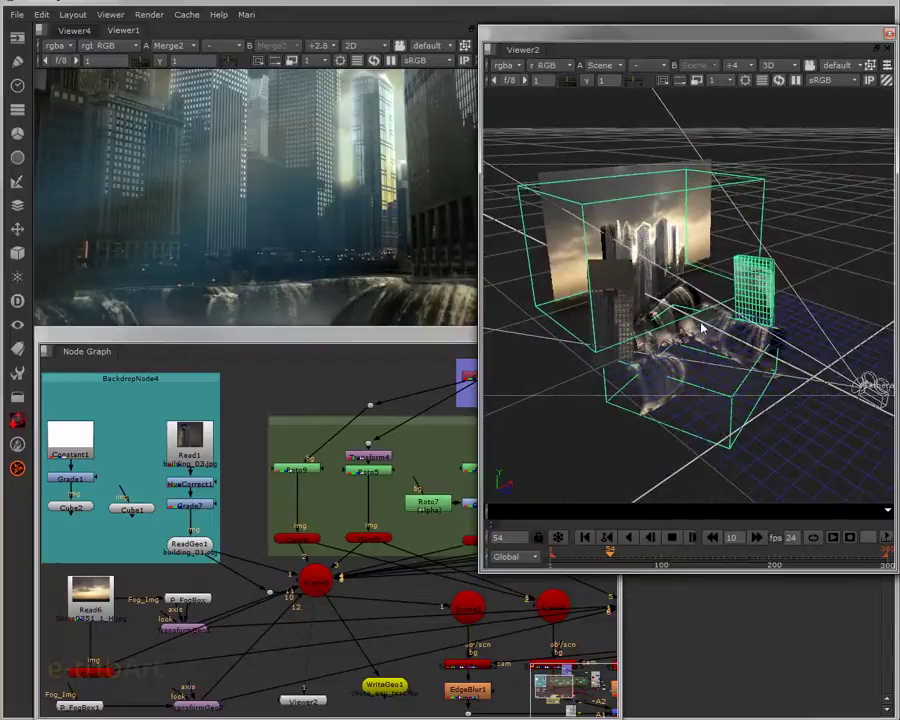
{"action": "right_click_drag", "start_coordinate": [701, 374], "coordinate": [612, 398], "text": "alt"}
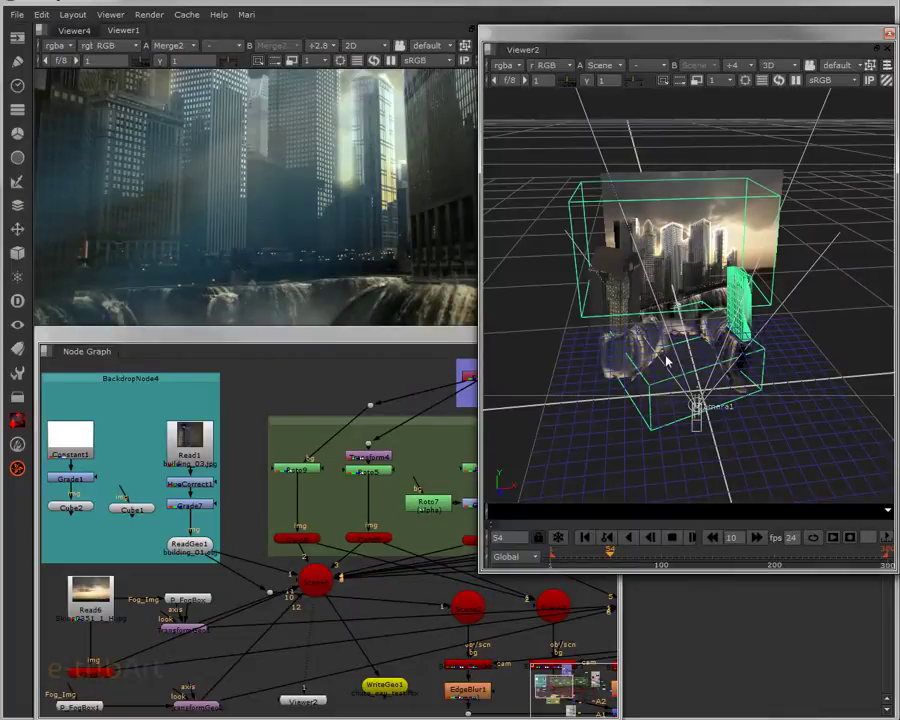
{"action": "left_click", "coordinate": [640, 372]}
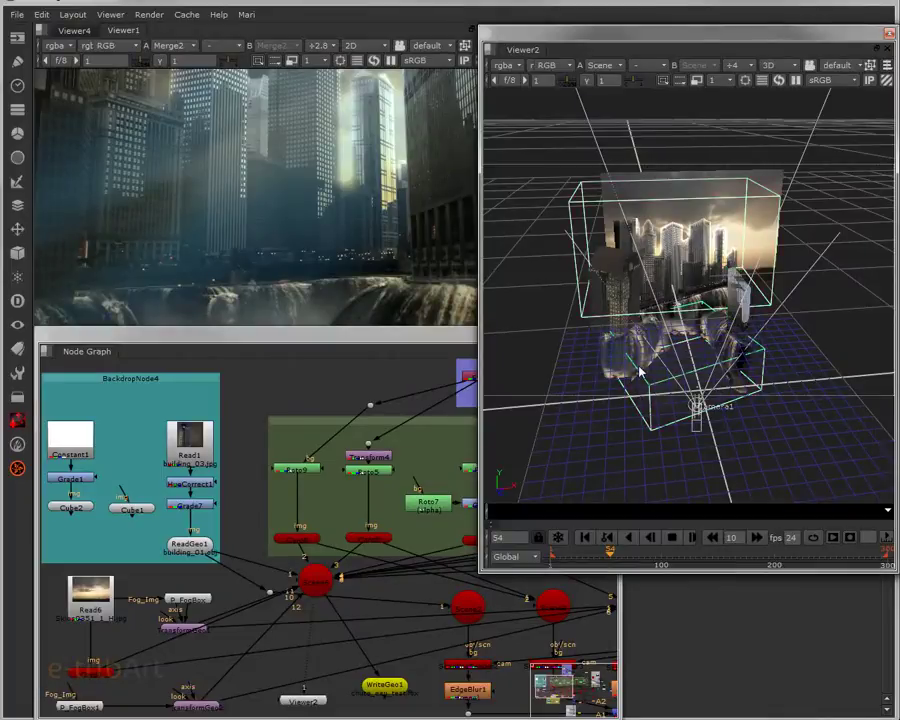
Examine how the two box volumes, the waterfall geometry and Camera1 are arranged in the city scene
{"action": "right_click_drag", "start_coordinate": [747, 373], "coordinate": [744, 369], "text": "alt"}
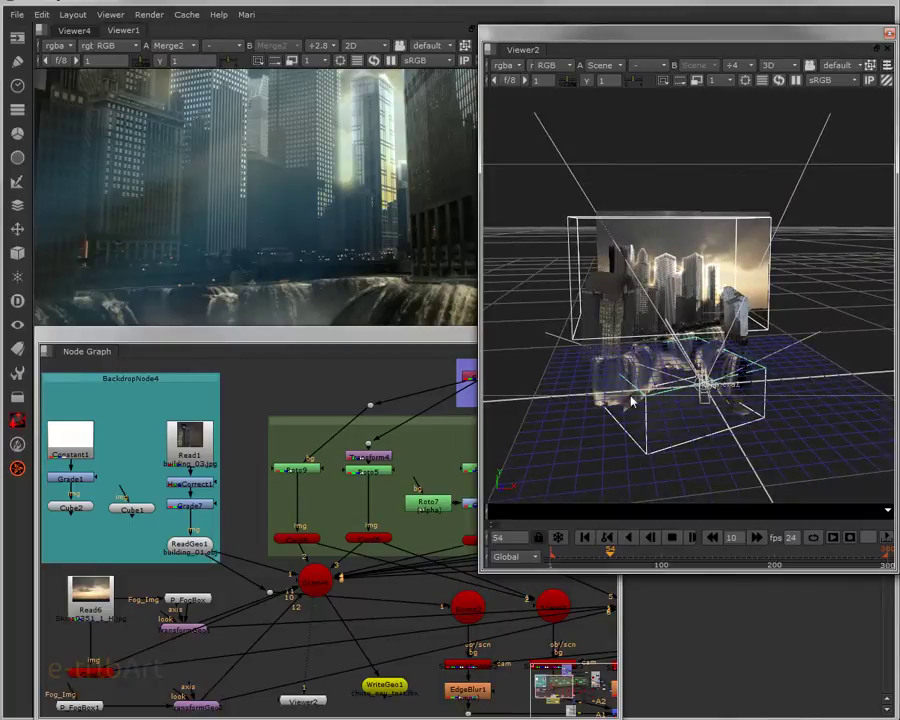
{"action": "right_click_drag", "start_coordinate": [647, 408], "coordinate": [714, 417], "text": "alt"}
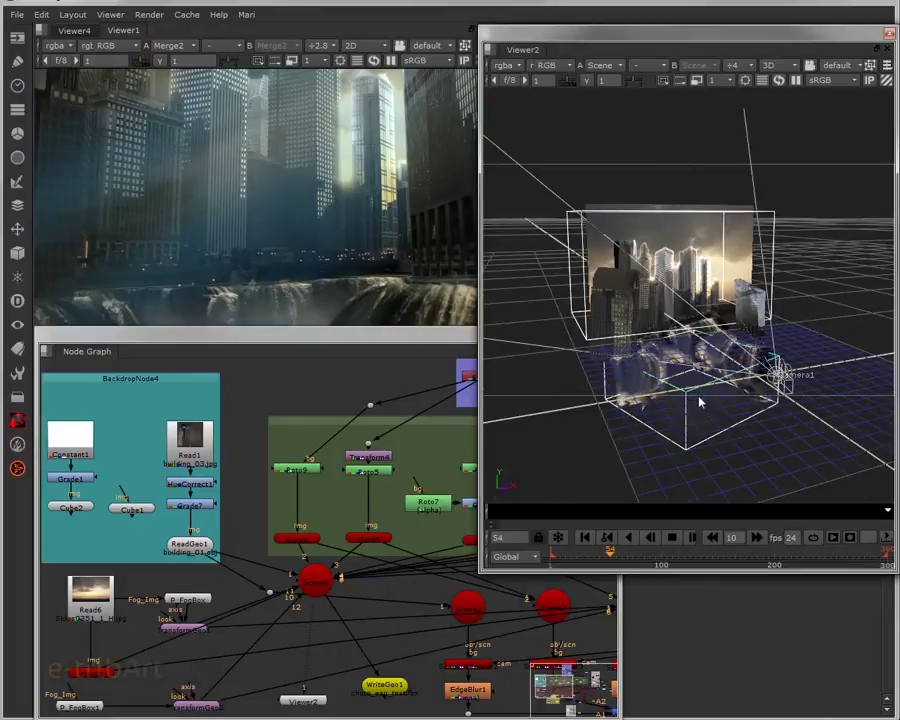
{"action": "right_click_drag", "start_coordinate": [708, 394], "coordinate": [742, 415], "text": "alt"}
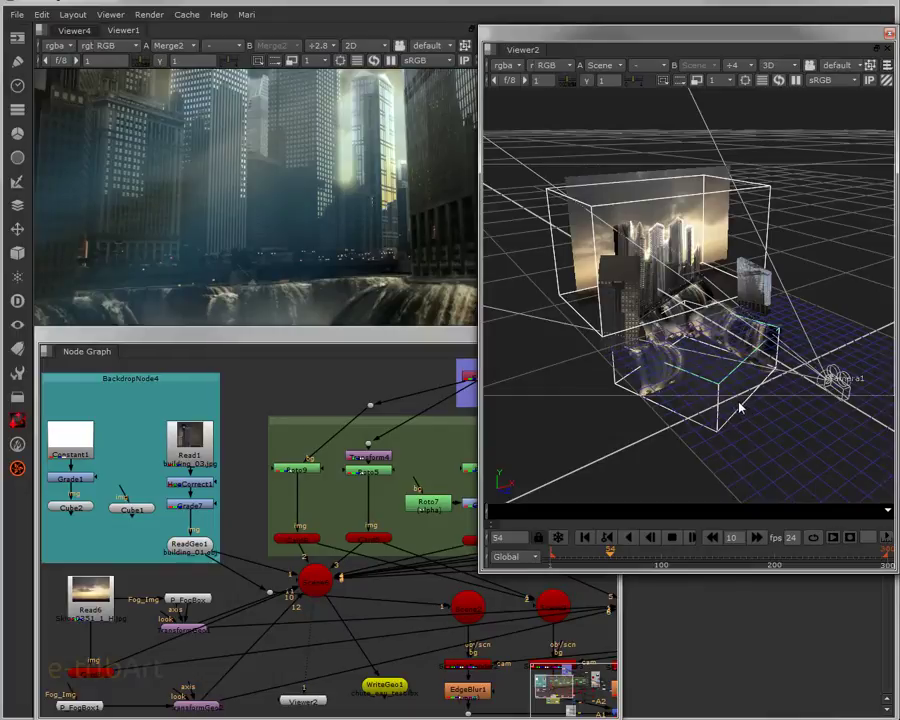
{"action": "left_click_drag", "start_coordinate": [740, 407], "coordinate": [652, 369], "text": "ctrl"}
{"action": "scroll", "coordinate": [683, 390], "scroll_direction": "up", "scroll_amount": 2}
{"action": "scroll", "coordinate": [730, 382], "scroll_direction": "up", "scroll_amount": 2}
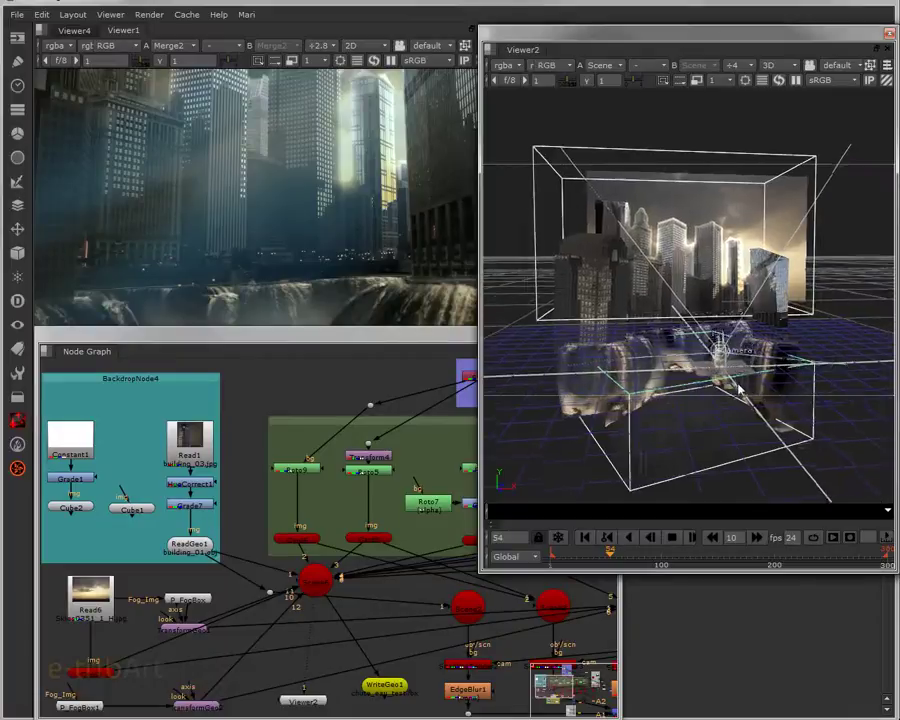
{"action": "left_click_drag", "start_coordinate": [755, 378], "coordinate": [686, 402], "text": "ctrl"}
{"action": "right_click_drag", "start_coordinate": [727, 403], "coordinate": [713, 446], "text": "alt"}
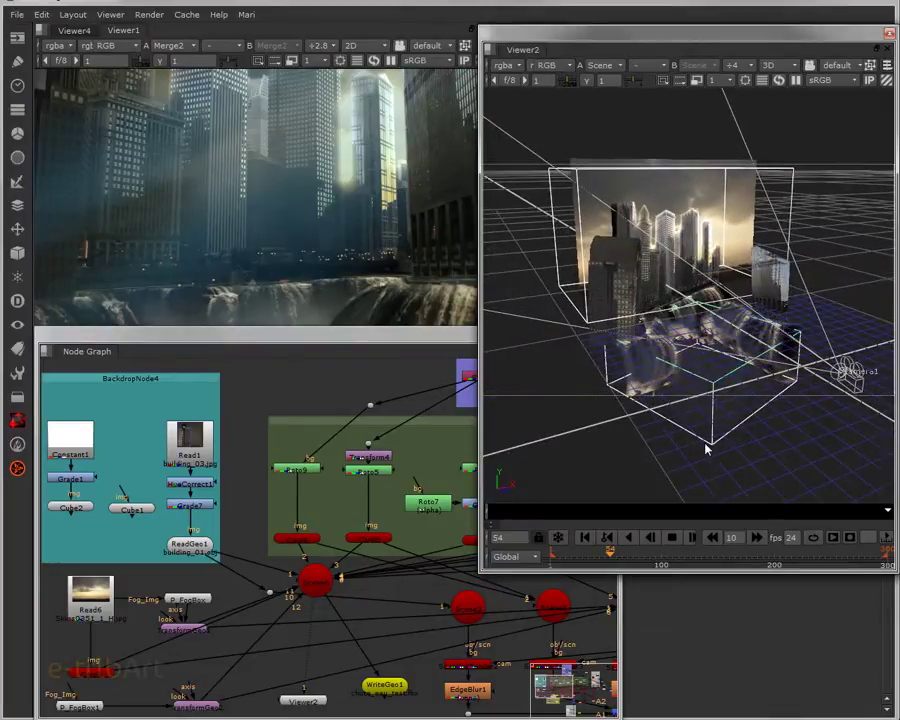
Select Camera1, go to frame 179 and inspect the camera and projected city scene from above
{"action": "right_click_drag", "start_coordinate": [745, 416], "coordinate": [629, 455], "text": "alt"}
{"action": "left_click", "coordinate": [630, 440]}
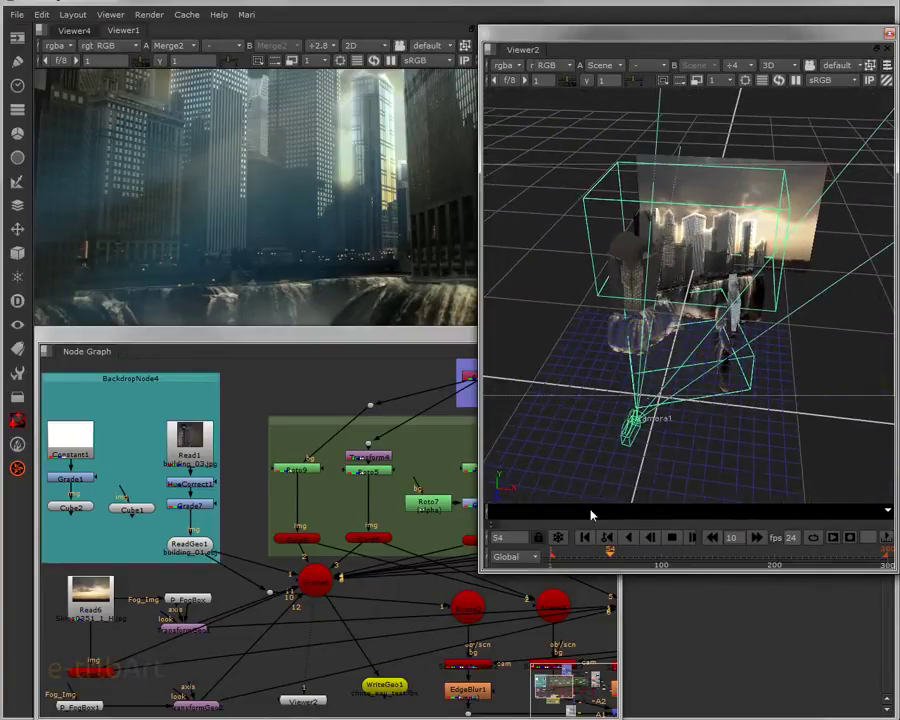
{"action": "left_click_drag", "start_coordinate": [613, 560], "coordinate": [752, 562]}
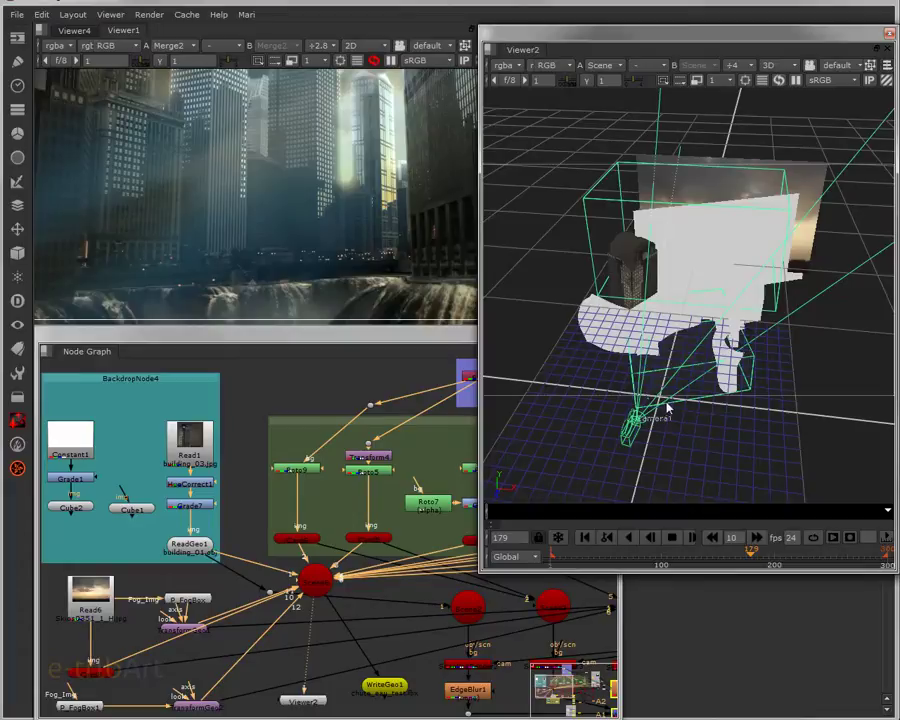
{"action": "left_click_drag", "start_coordinate": [663, 430], "coordinate": [745, 398], "text": "ctrl"}
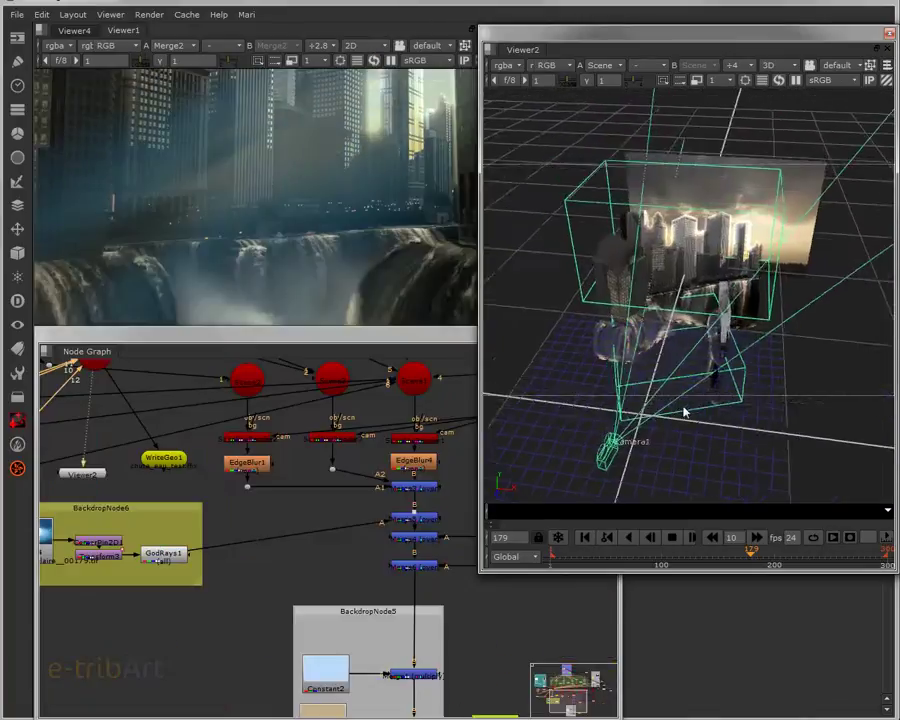
{"action": "mouse_move", "coordinate": [684, 412]}
{"action": "middle_mouse_down"}
{"action": "mouse_move", "coordinate": [689, 382]}
{"action": "mouse_move", "coordinate": [713, 434]}
{"action": "mouse_move", "coordinate": [685, 434]}
{"action": "middle_mouse_up"}
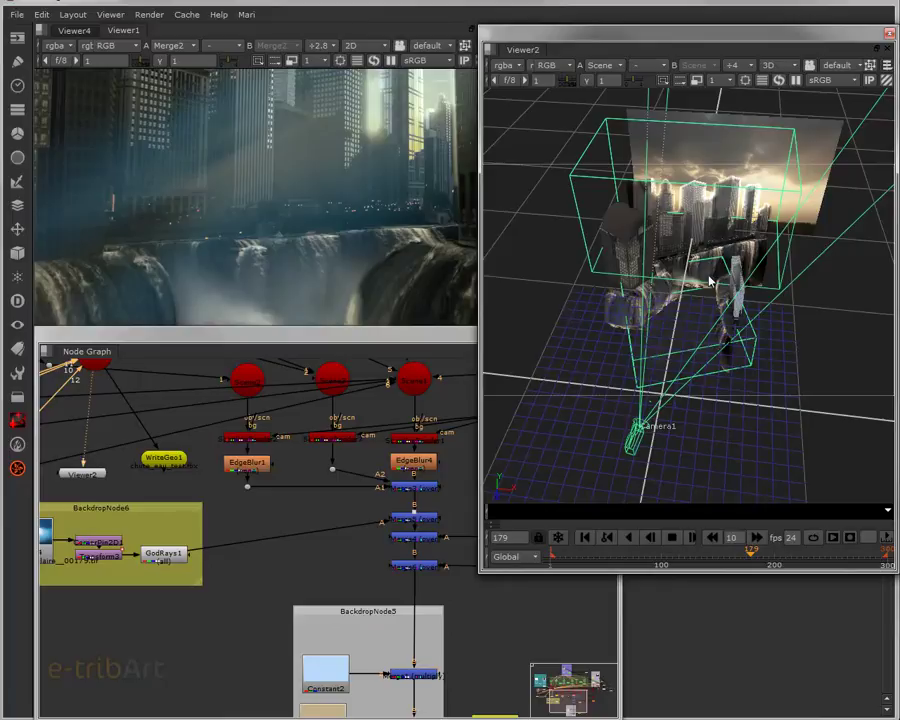
{"action": "left_click_drag", "start_coordinate": [697, 301], "coordinate": [783, 169], "text": "ctrl"}
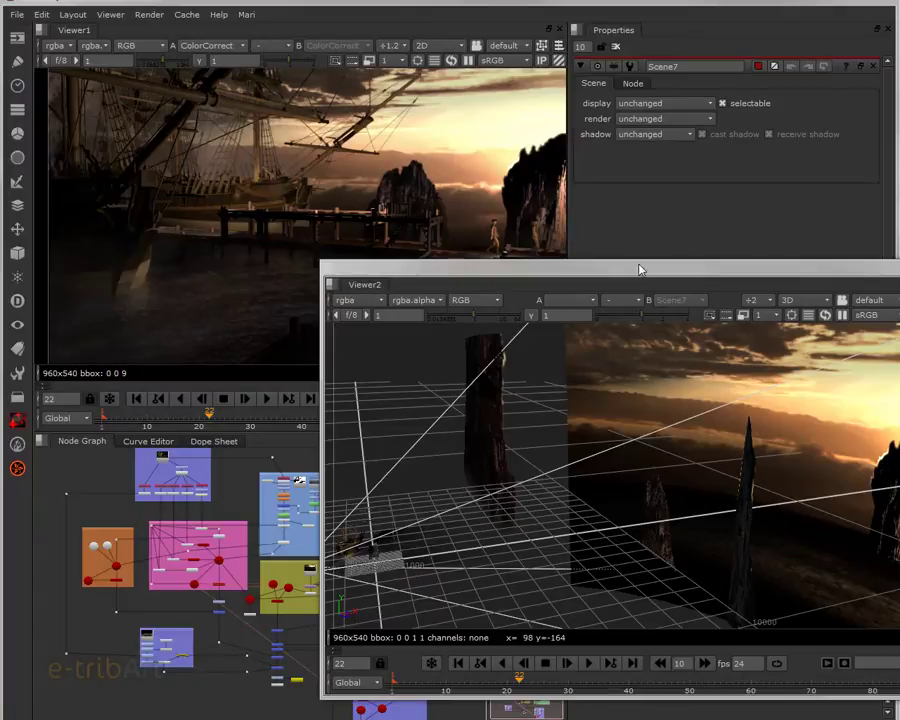
Reposition the floating Viewer2 window and examine the ship scene's curved sky backdrop, rock formations and camera from several angles
{"action": "left_click_drag", "start_coordinate": [535, 281], "coordinate": [486, 307]}
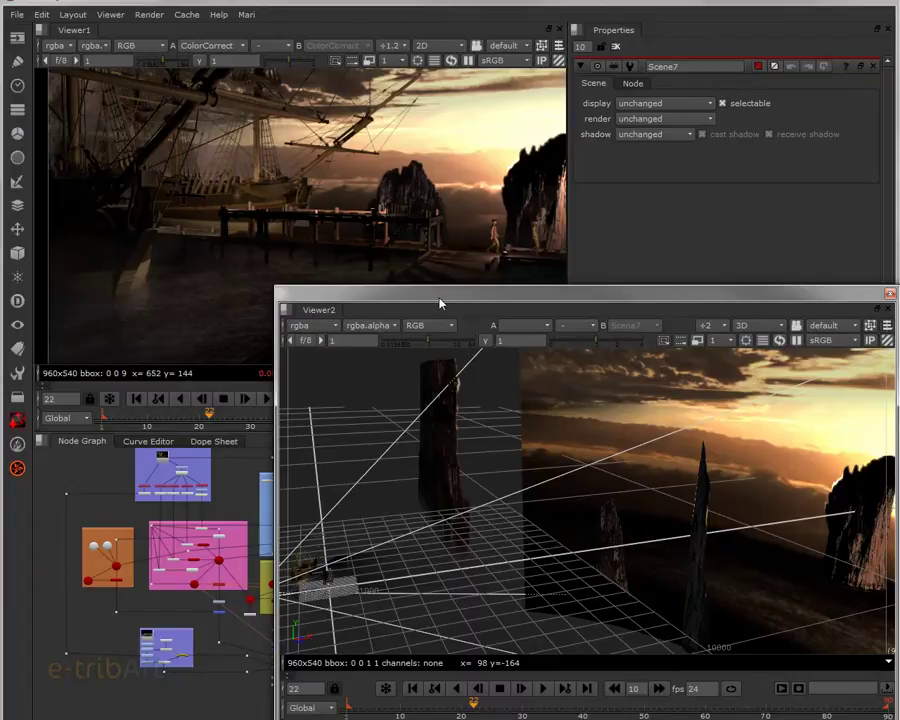
{"action": "left_click_drag", "start_coordinate": [445, 300], "coordinate": [420, 208]}
{"action": "left_click_drag", "start_coordinate": [446, 451], "coordinate": [712, 456], "text": "ctrl"}
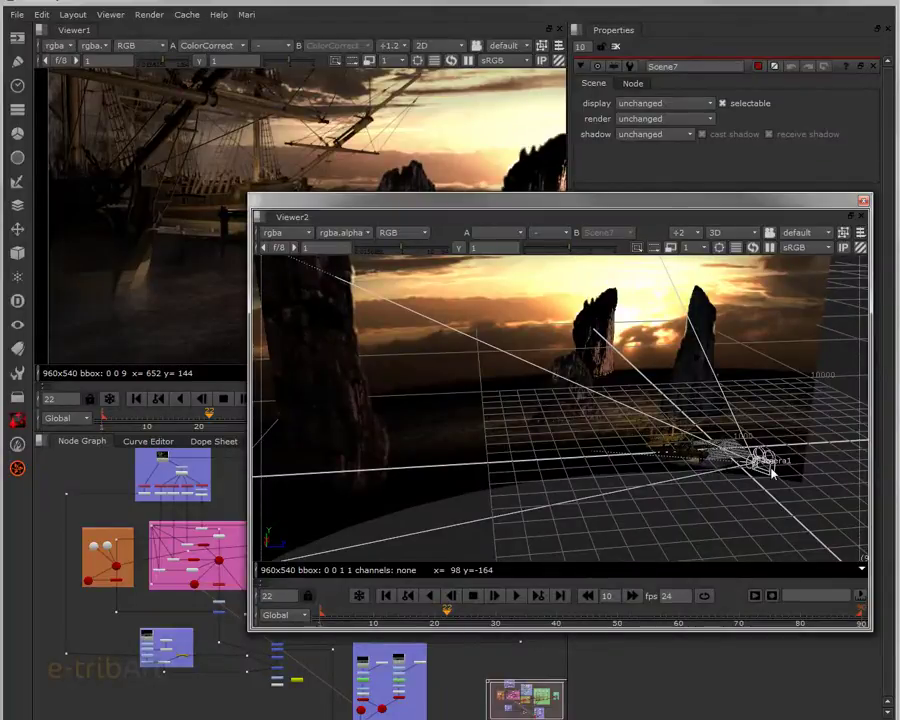
{"action": "left_click_drag", "start_coordinate": [755, 488], "coordinate": [546, 560], "text": "ctrl"}
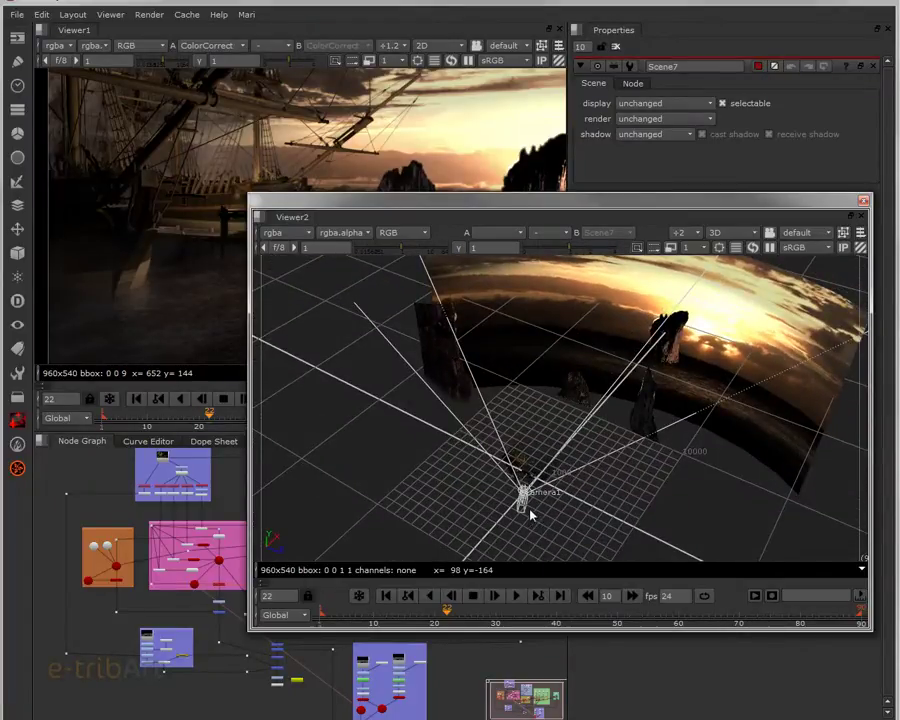
{"action": "left_click_drag", "start_coordinate": [649, 426], "coordinate": [595, 297], "text": "ctrl"}
{"action": "left_click_drag", "start_coordinate": [631, 486], "coordinate": [438, 342], "text": "ctrl"}
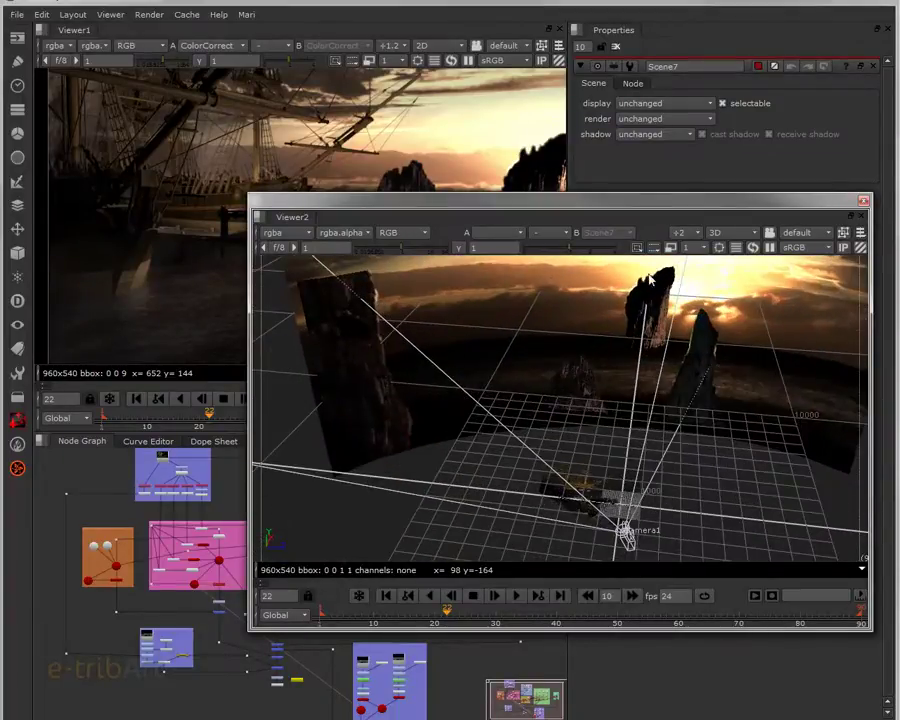
{"action": "left_click_drag", "start_coordinate": [699, 358], "coordinate": [658, 354], "text": "ctrl"}
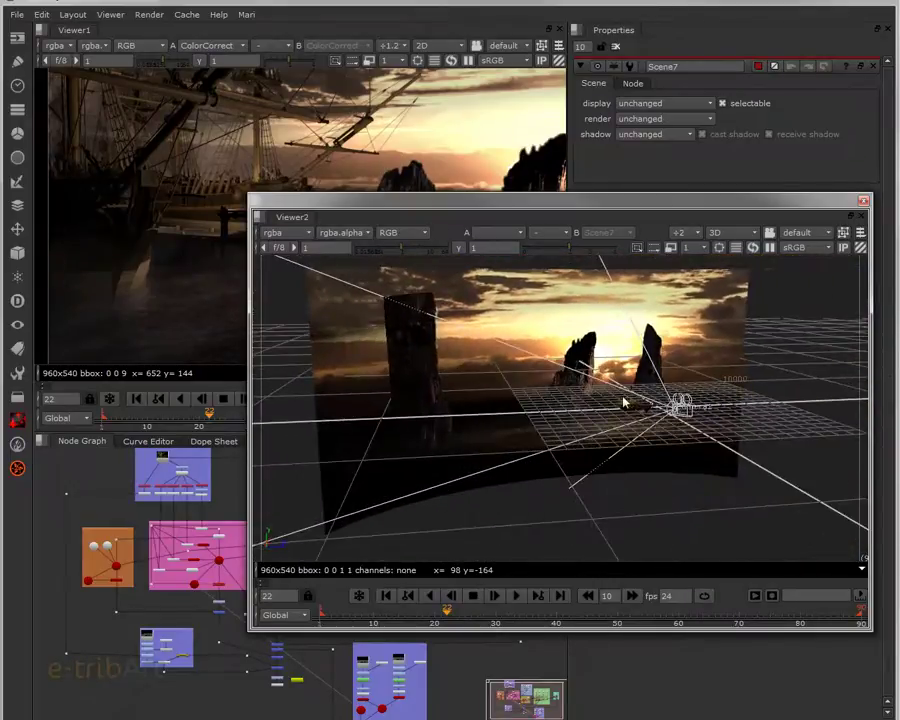
{"action": "left_click_drag", "start_coordinate": [661, 385], "coordinate": [502, 410], "text": "ctrl"}
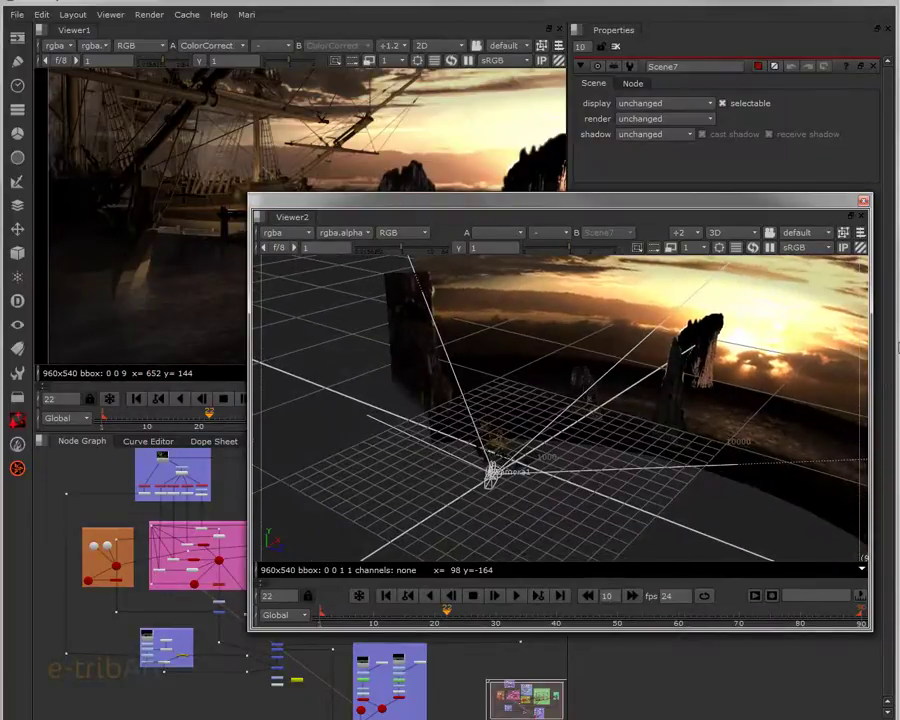
Select the curved backdrop geometry and the foreground rock's curved card to inspect their wireframes
{"action": "left_click", "coordinate": [426, 368]}
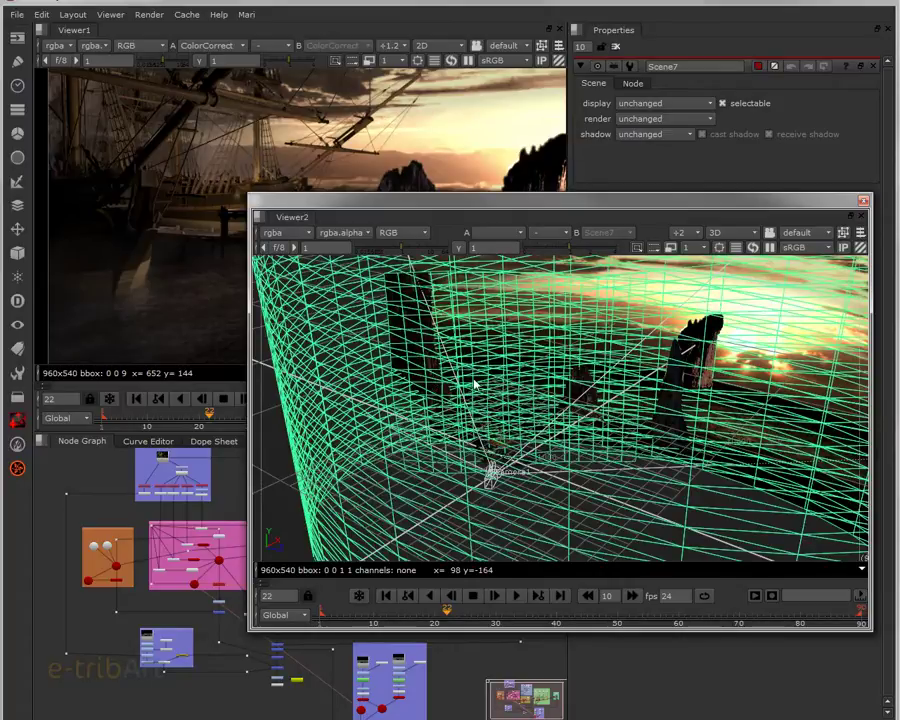
{"action": "right_click_drag", "start_coordinate": [479, 421], "coordinate": [670, 420], "text": "alt"}
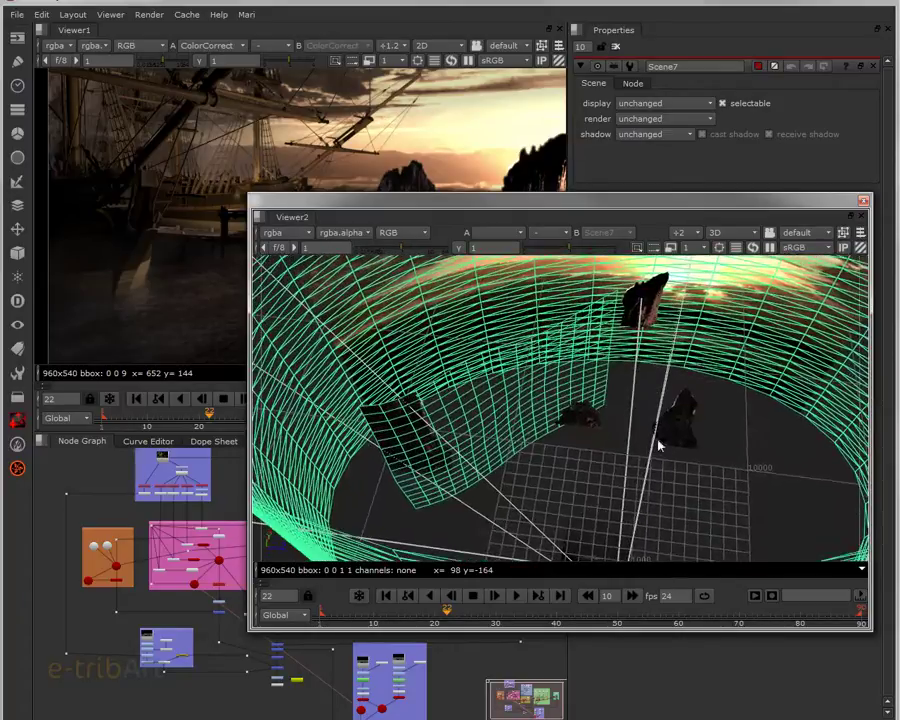
{"action": "left_click", "coordinate": [683, 432]}
{"action": "left_click", "coordinate": [688, 432]}
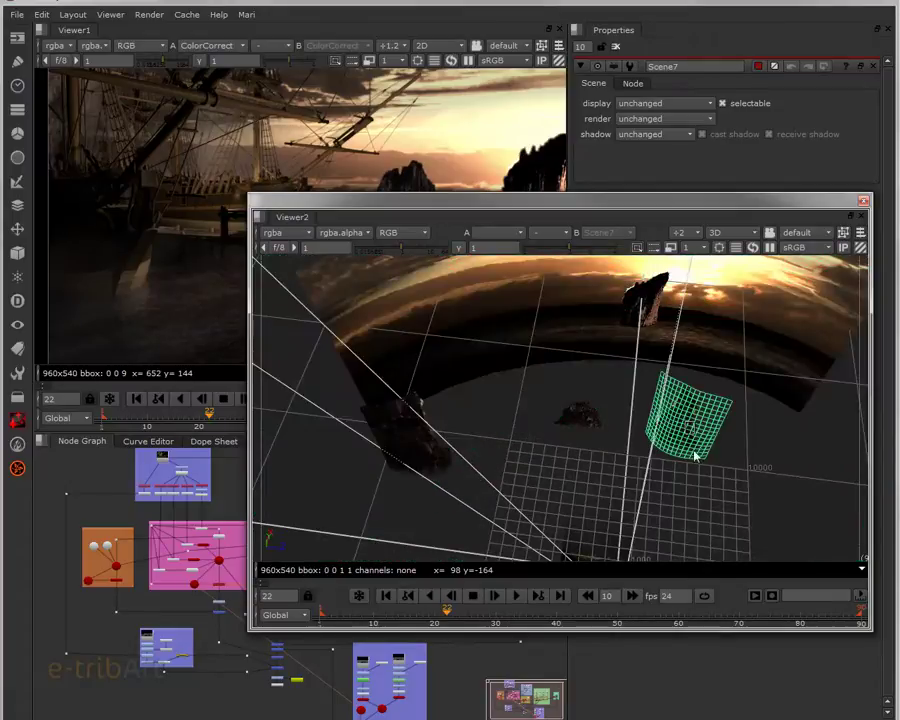
{"action": "key", "text": "f"}
Inspect the wireframes of the curved rock cards from several angles relative to the camera and sky backdrop
{"action": "right_click_drag", "start_coordinate": [532, 454], "coordinate": [472, 335], "text": "alt"}
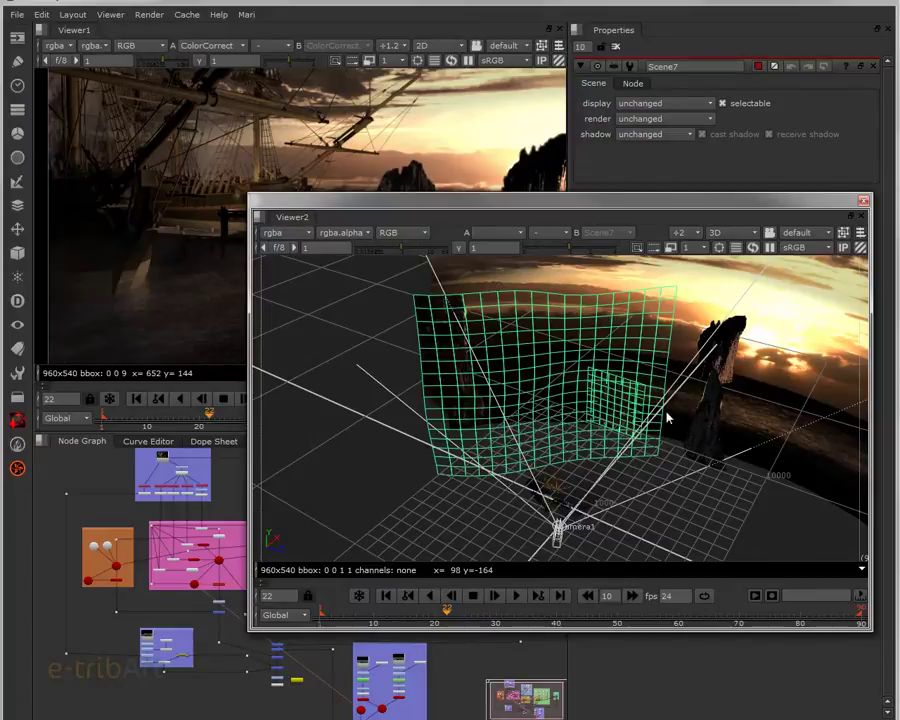
{"action": "right_click_drag", "start_coordinate": [699, 426], "coordinate": [726, 414], "text": "alt"}
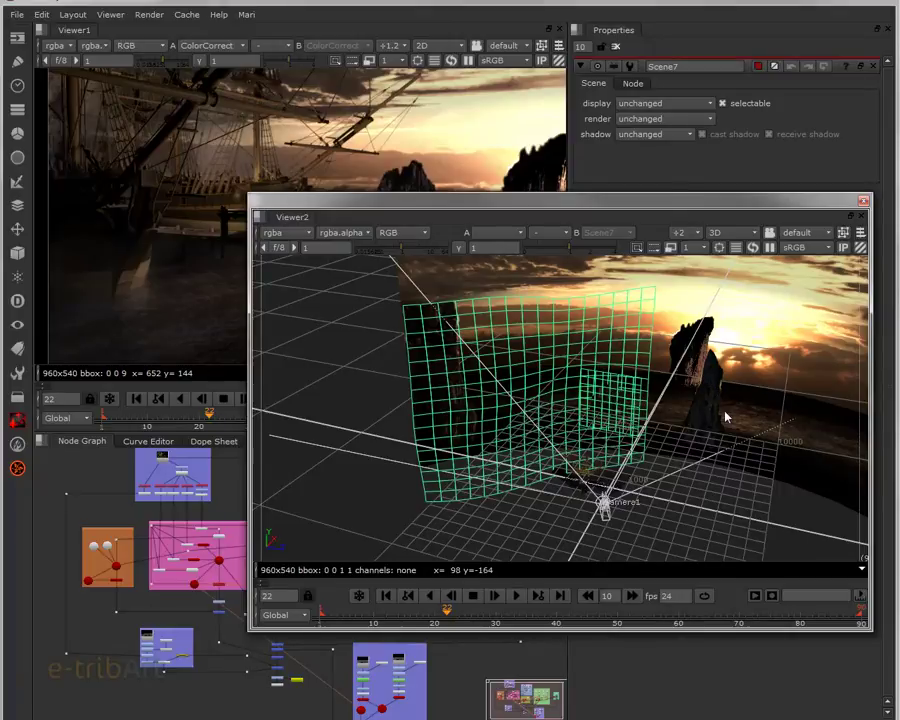
{"action": "middle_click_drag", "start_coordinate": [399, 440], "coordinate": [616, 443], "text": "alt"}
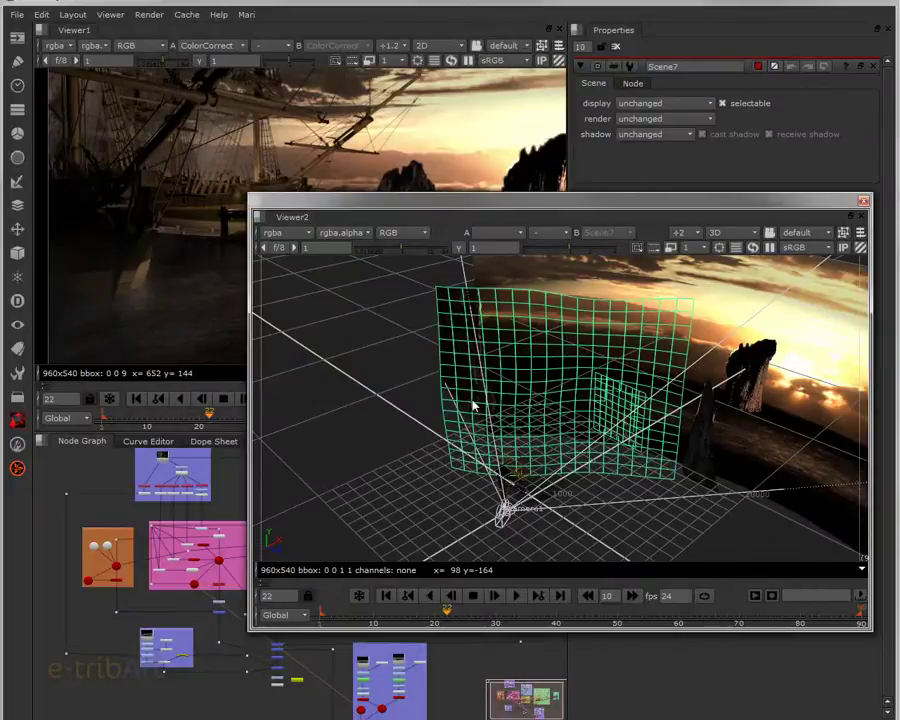
{"action": "middle_click_drag", "start_coordinate": [607, 378], "coordinate": [552, 370], "text": "alt"}
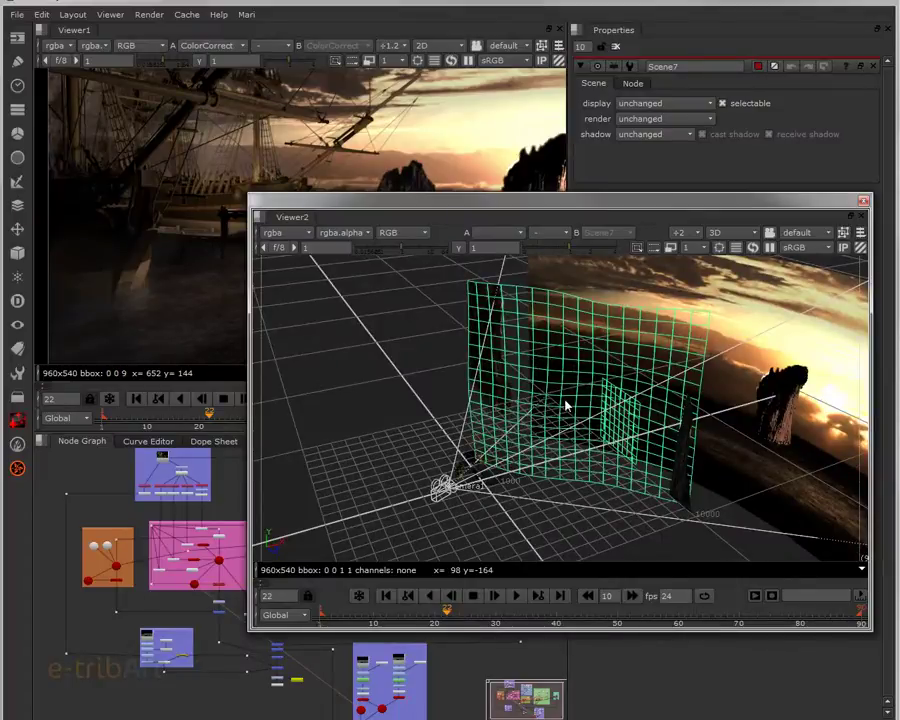
{"action": "middle_click_drag", "start_coordinate": [481, 335], "coordinate": [752, 381], "text": "alt"}
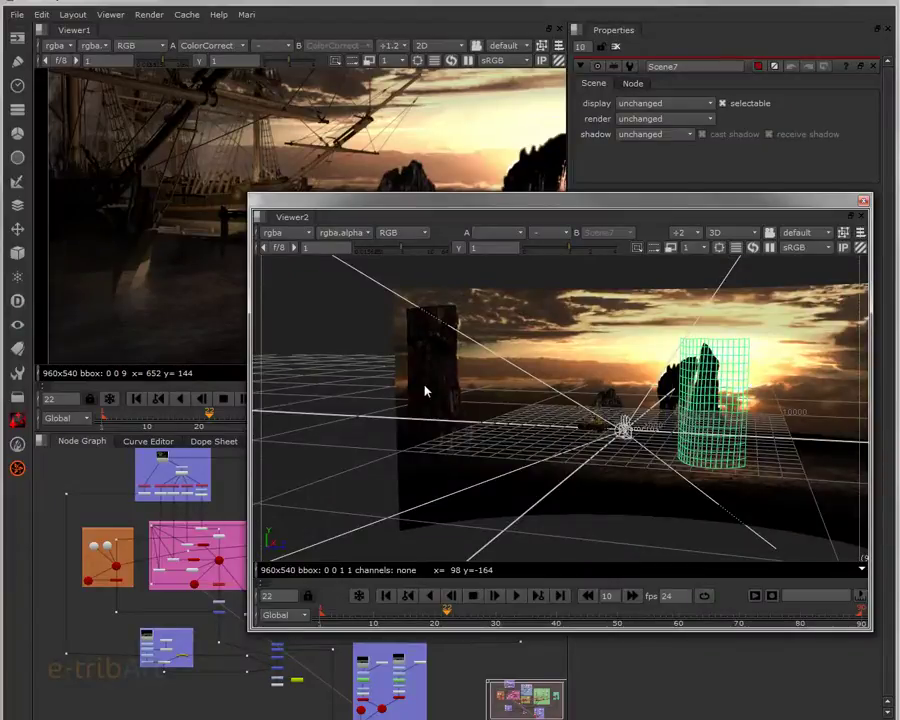
Examine the rock cards, curved sky backdrop and camera from the front and above, and view the ship and dock up close
{"action": "middle_click_drag", "start_coordinate": [639, 444], "coordinate": [700, 440], "text": "alt"}
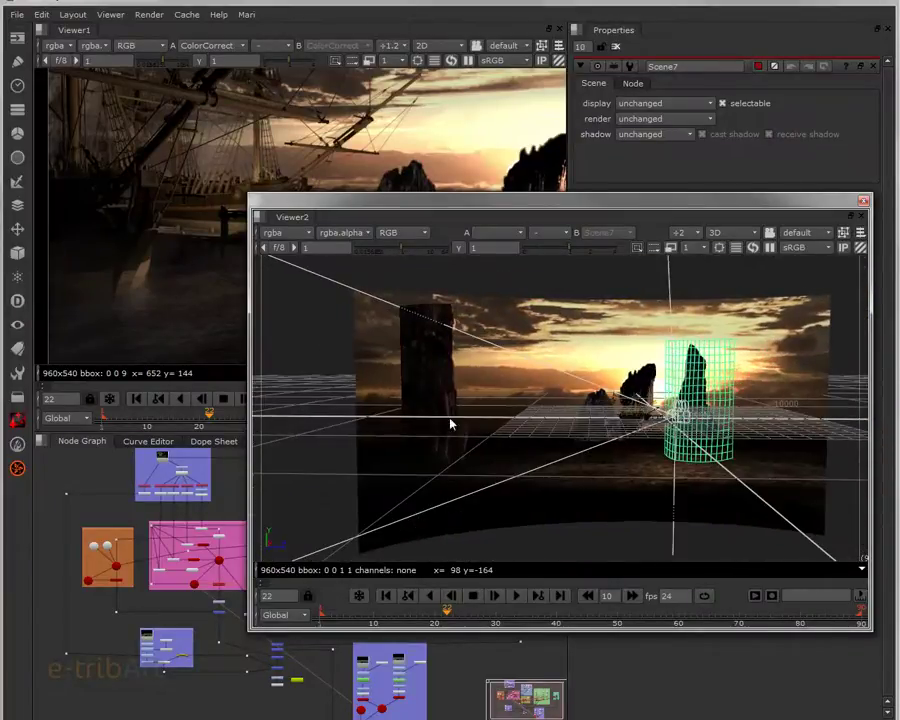
{"action": "middle_click_drag", "start_coordinate": [470, 395], "coordinate": [577, 502], "text": "alt"}
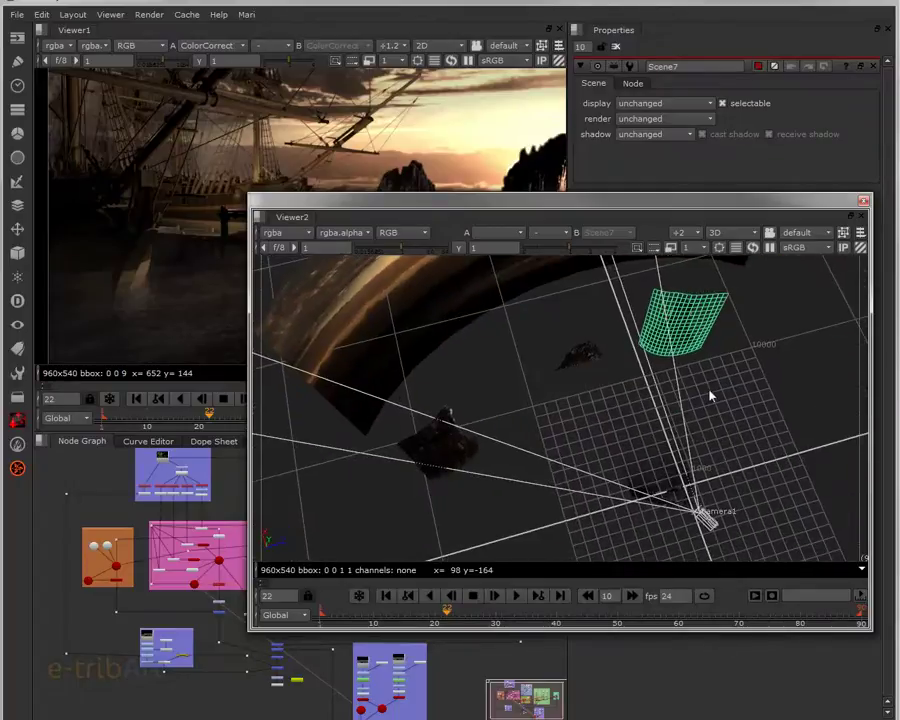
{"action": "middle_click_drag", "start_coordinate": [675, 508], "coordinate": [650, 442], "text": "alt"}
{"action": "middle_click_drag", "start_coordinate": [661, 486], "coordinate": [727, 490], "text": "alt"}
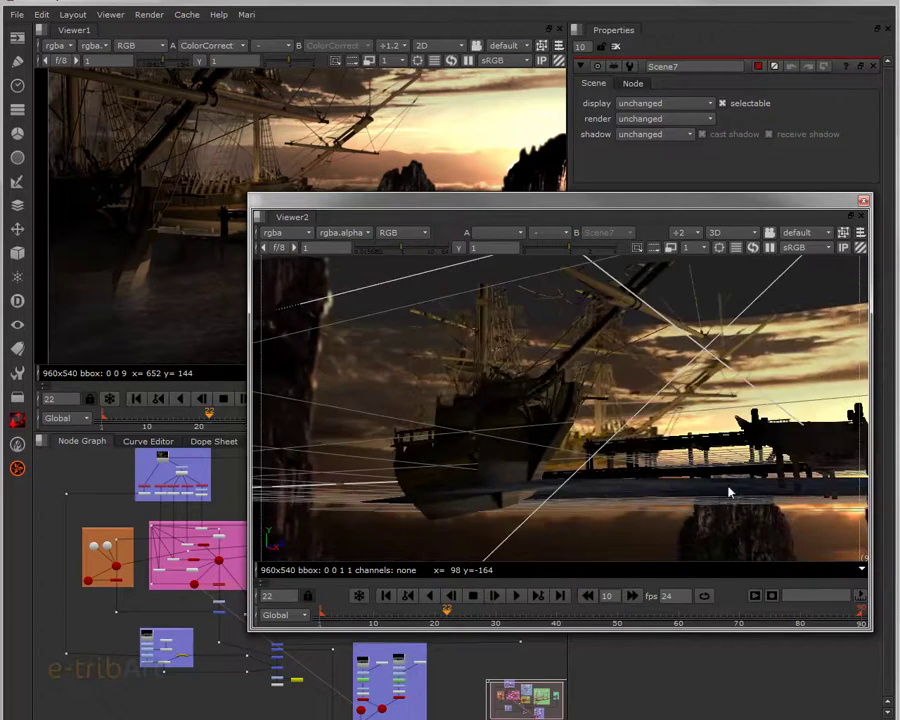
Inspect the flat card carrying the figures on the dock and its placement relative to the ship and rocks
{"action": "middle_click_drag", "start_coordinate": [776, 450], "coordinate": [665, 465], "text": "alt"}
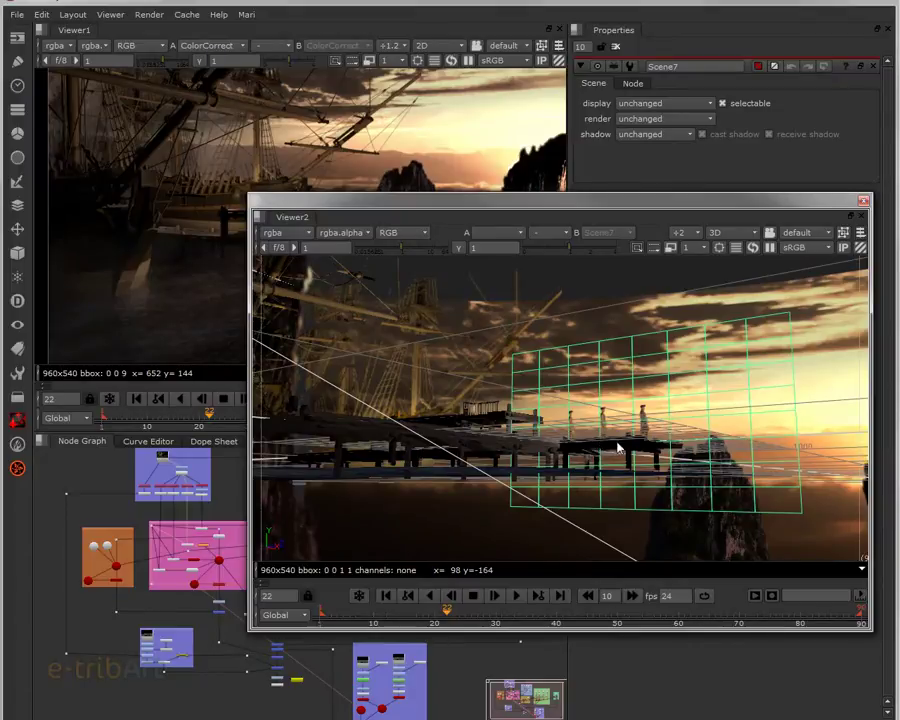
{"action": "scroll", "coordinate": [637, 433], "scroll_direction": "up", "scroll_amount": 5}
{"action": "scroll", "coordinate": [637, 433], "scroll_direction": "down", "scroll_amount": 5}
{"action": "left_click_drag", "start_coordinate": [726, 478], "coordinate": [595, 480], "text": "ctrl"}
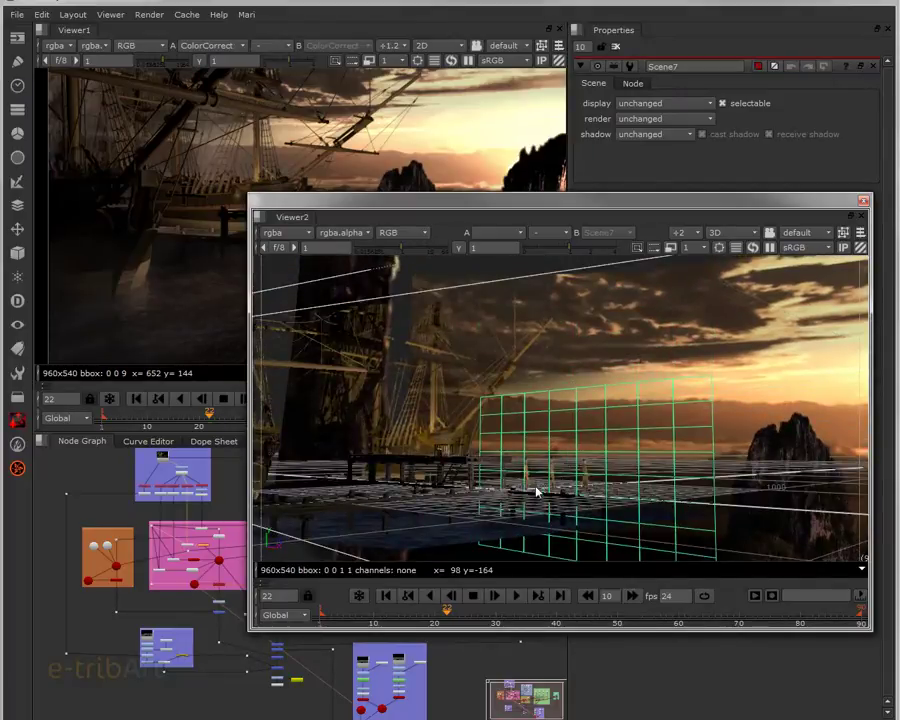
{"action": "left_click_drag", "start_coordinate": [541, 502], "coordinate": [643, 482], "text": "ctrl"}
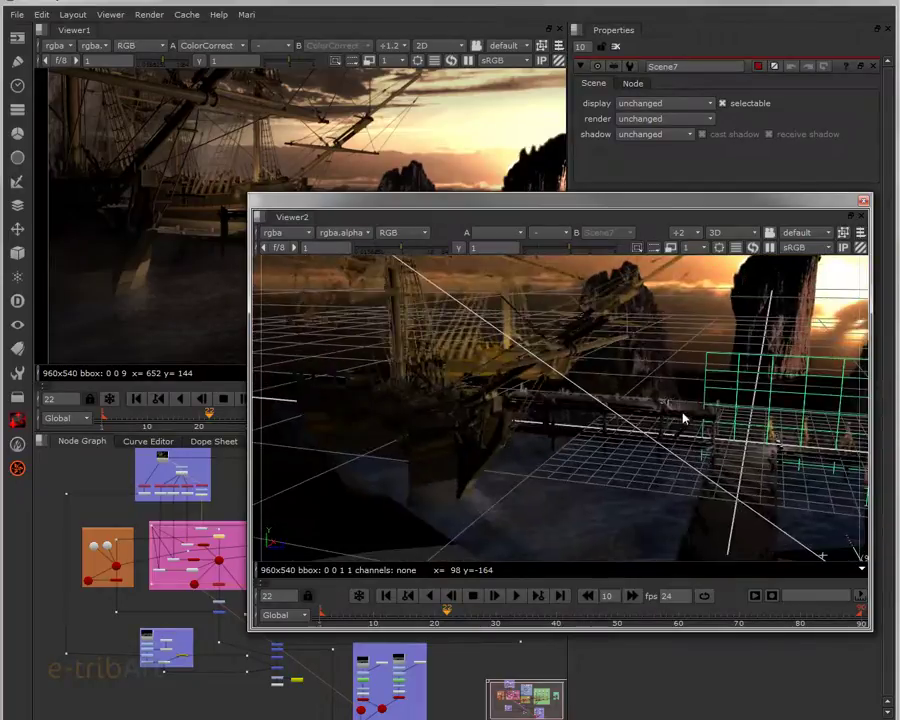
Select the dock geometry and inspect its full wireframe beside the ship
{"action": "left_click", "coordinate": [745, 513]}
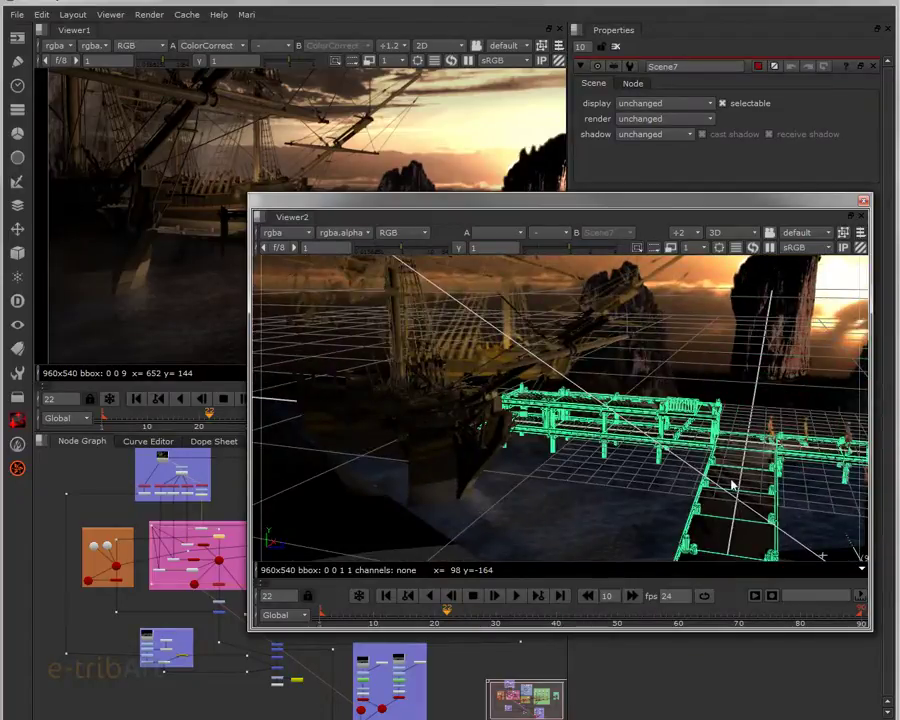
{"action": "key", "text": "f"}
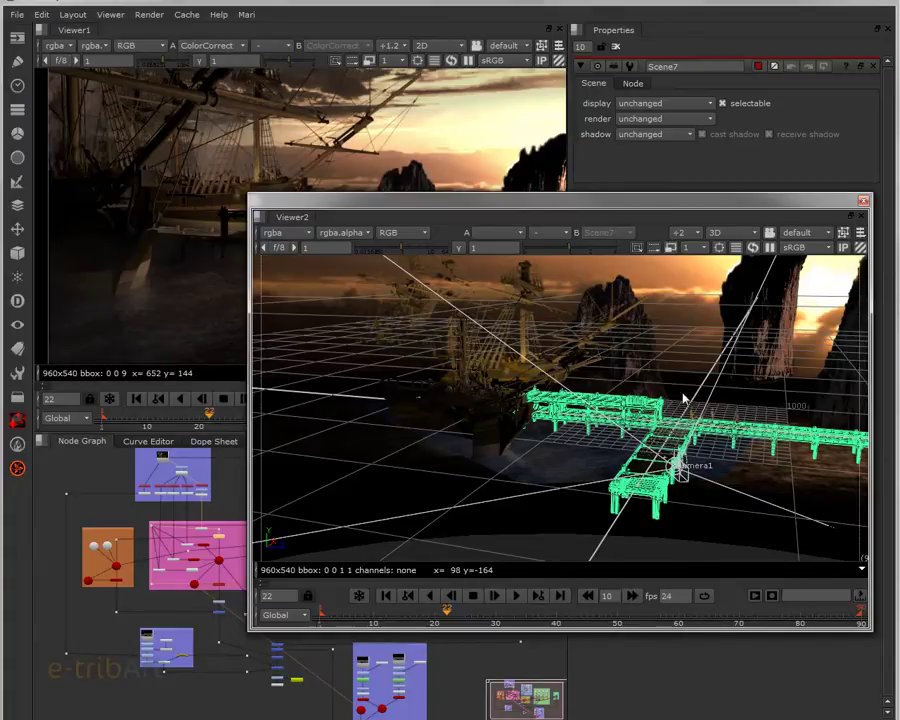
{"action": "left_click_drag", "start_coordinate": [660, 528], "coordinate": [560, 410], "text": "ctrl"}
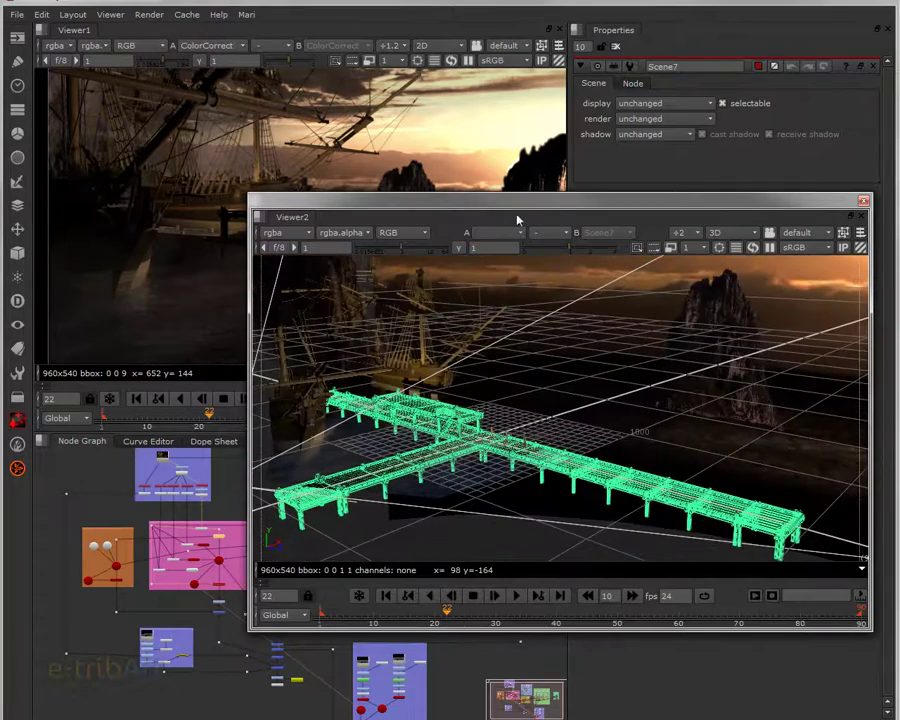
Move the floating Viewer2 window out of the way and survey the ship scene's whole node graph
{"action": "left_click_drag", "start_coordinate": [522, 209], "coordinate": [566, 392]}
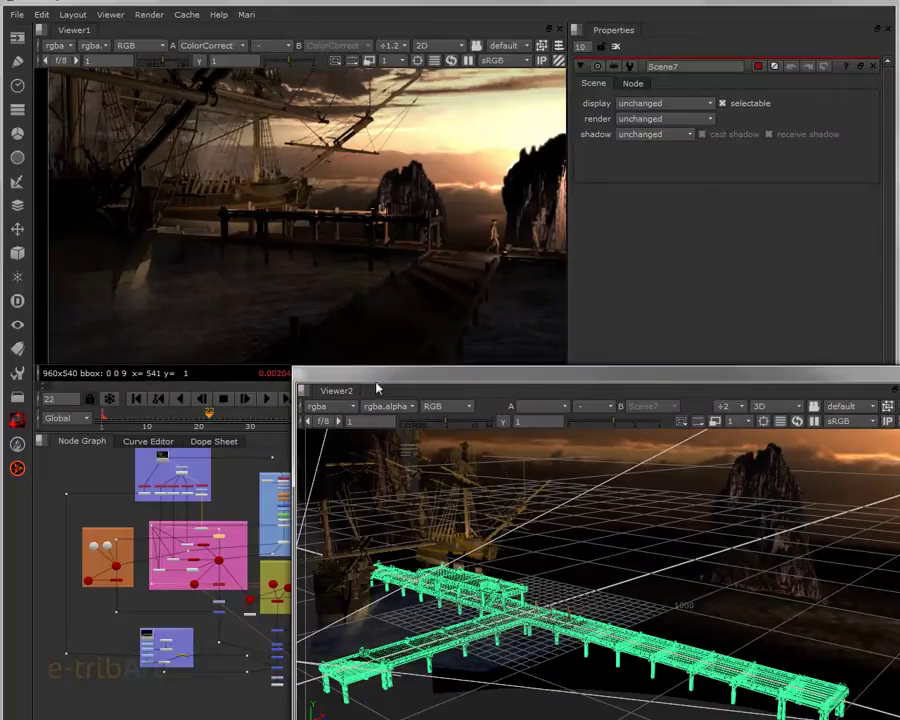
{"action": "left_click", "coordinate": [270, 262]}
{"action": "scroll", "coordinate": [400, 540], "scroll_direction": "down", "scroll_amount": 3}
{"action": "middle_click_drag", "start_coordinate": [365, 612], "coordinate": [354, 627]}
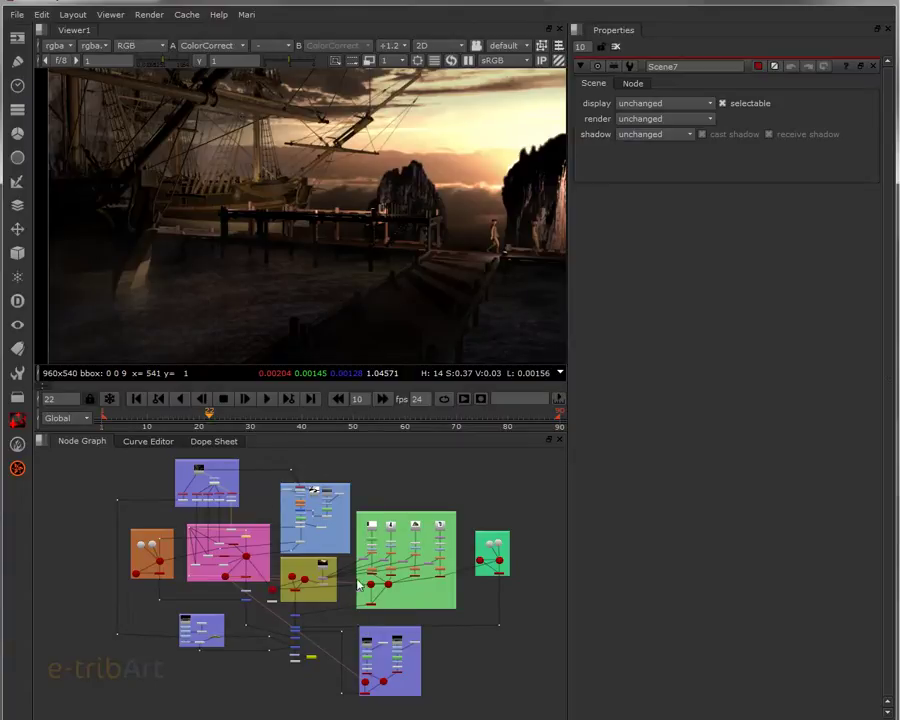
Examine the green group of rock image branches and the neighbouring sky, water and dock groups in the node graph
{"action": "scroll", "coordinate": [350, 599], "scroll_direction": "up", "scroll_amount": 3}
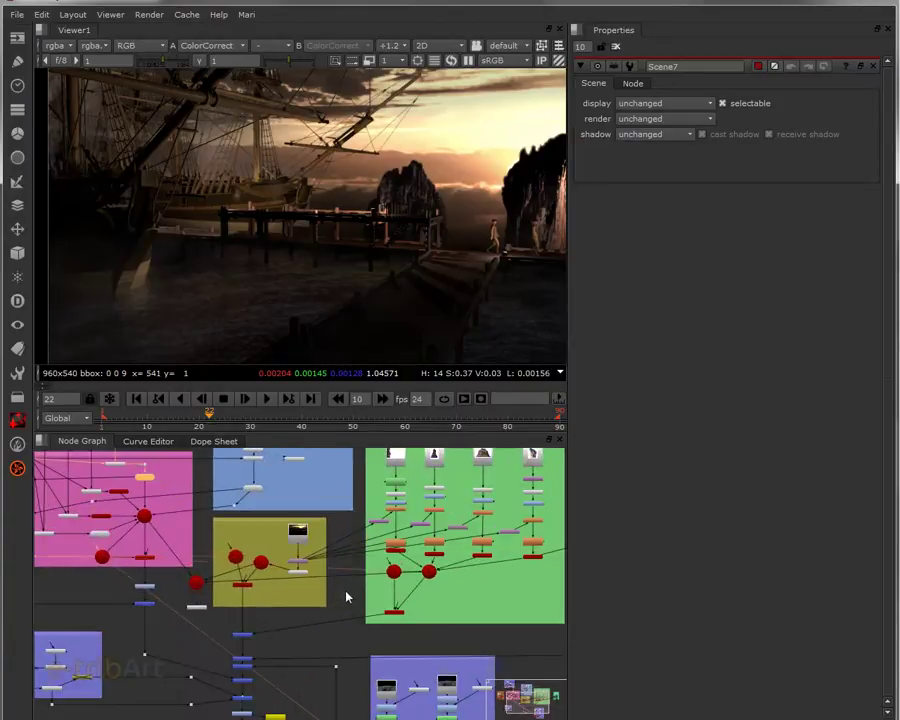
{"action": "middle_click_drag", "start_coordinate": [402, 563], "coordinate": [376, 618]}
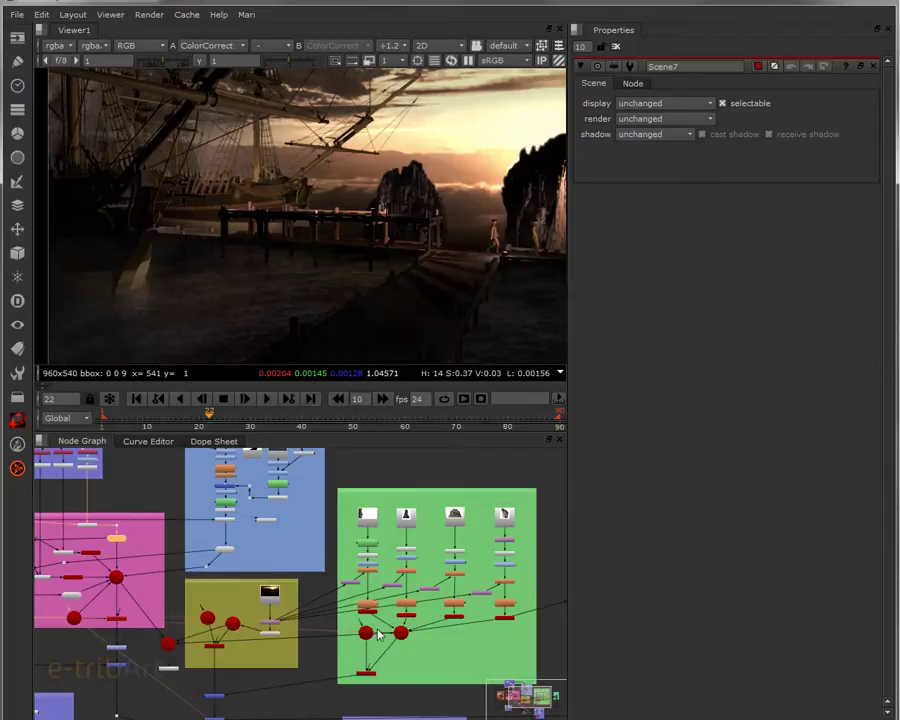
{"action": "scroll", "coordinate": [380, 625], "scroll_direction": "down", "scroll_amount": 1}
{"action": "scroll", "coordinate": [383, 626], "scroll_direction": "up", "scroll_amount": 2}
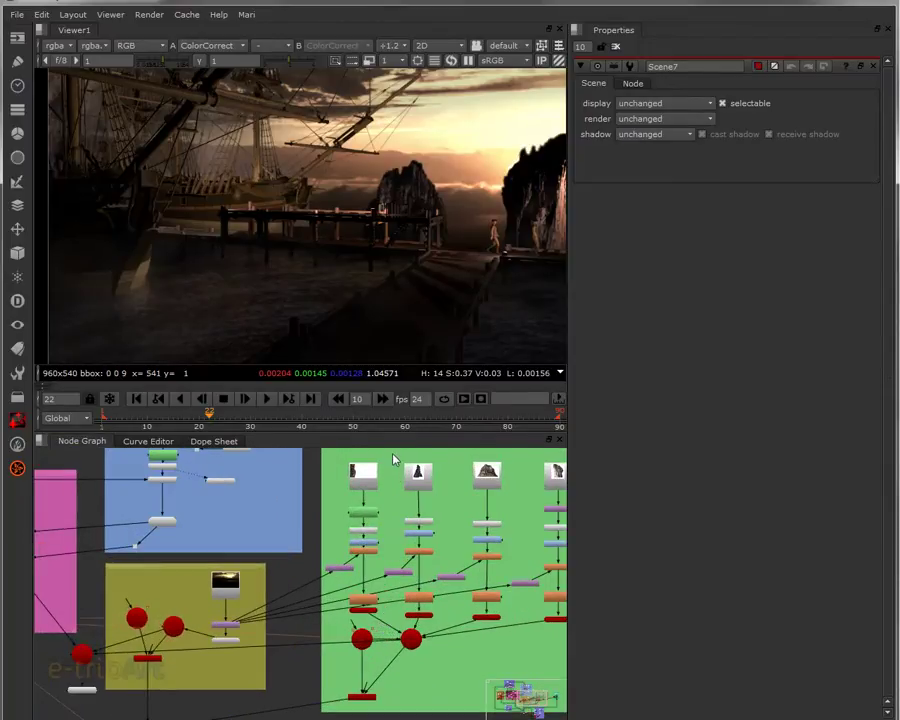
{"action": "scroll", "coordinate": [405, 540], "scroll_direction": "down", "scroll_amount": 4}
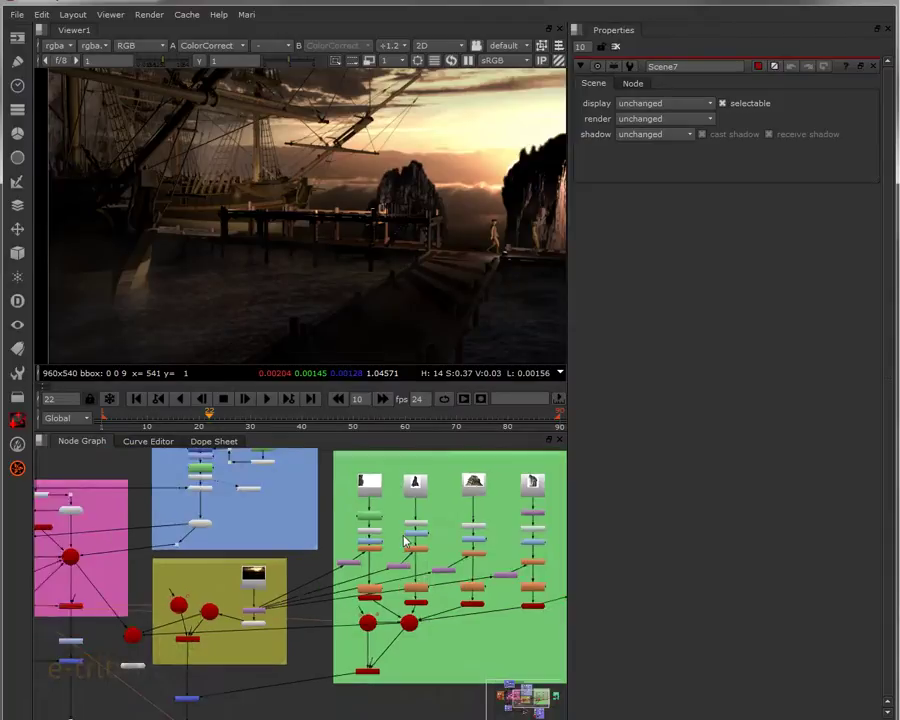
{"action": "middle_click_drag", "start_coordinate": [309, 582], "coordinate": [390, 633]}
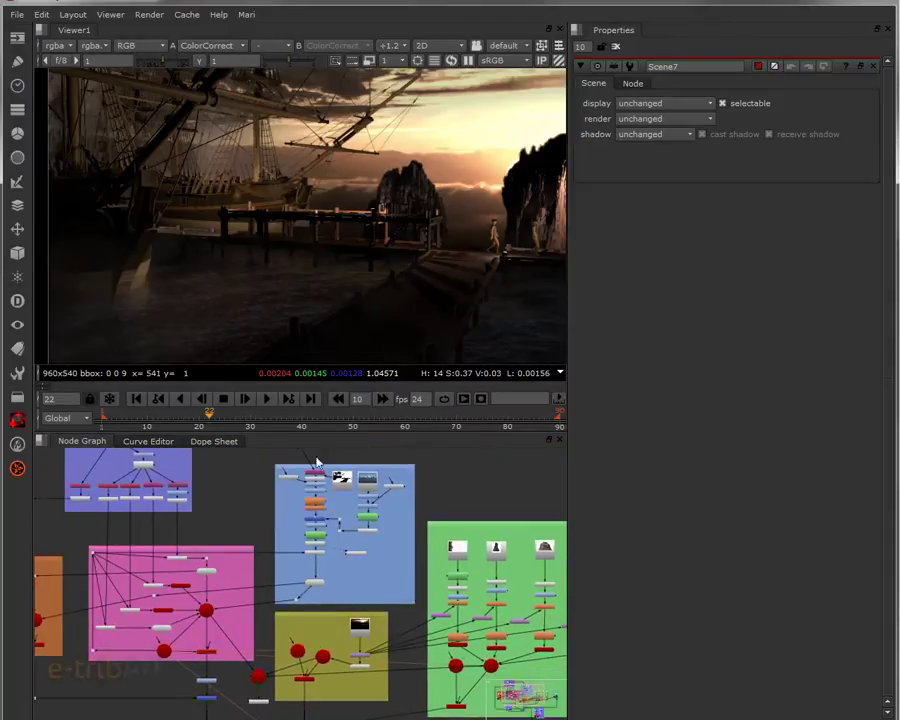
Trace the rocher01.png and rocher02.png branches through their LightWrap and EdgeBlur nodes to the shared scene and merge chain
{"action": "scroll", "coordinate": [355, 642], "scroll_direction": "up", "scroll_amount": 4}
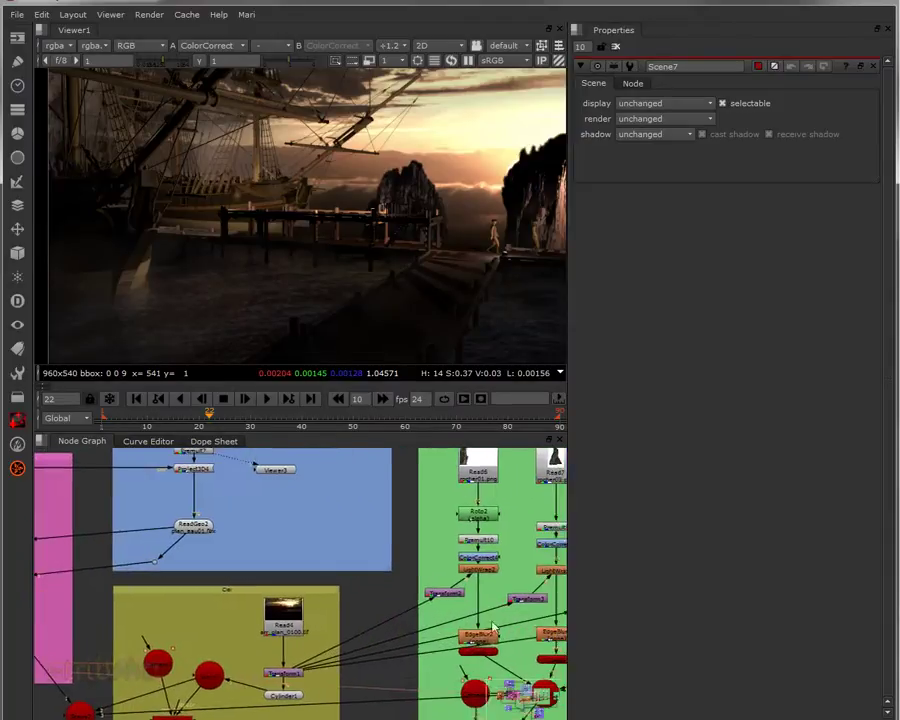
{"action": "scroll", "coordinate": [330, 618], "scroll_direction": "up", "scroll_amount": 5}
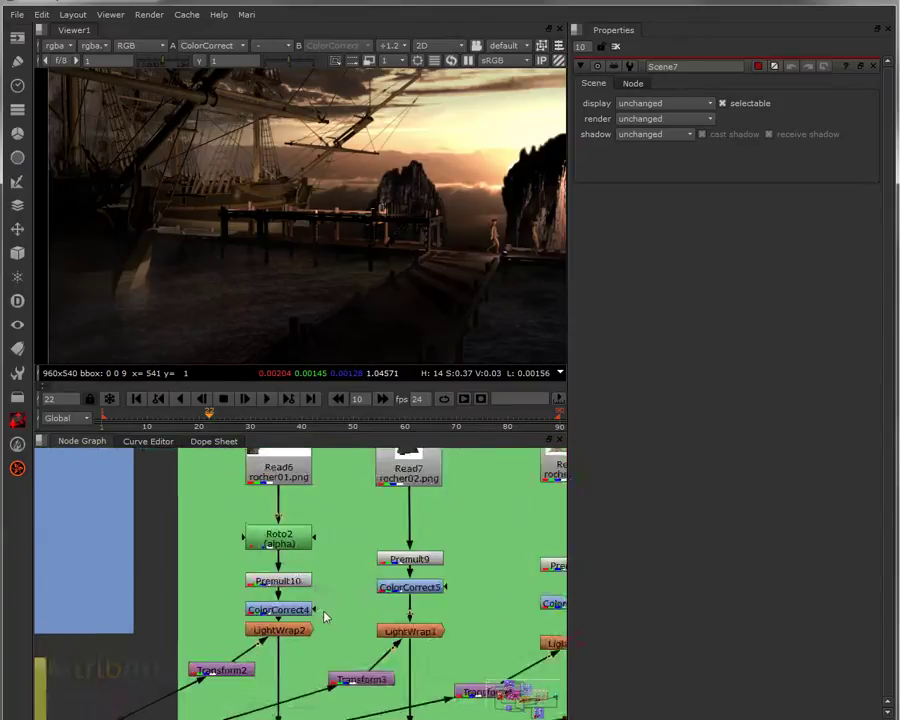
{"action": "middle_click_drag", "start_coordinate": [350, 613], "coordinate": [220, 684]}
{"action": "middle_click_drag", "start_coordinate": [366, 550], "coordinate": [410, 546]}
{"action": "scroll", "coordinate": [351, 605], "scroll_direction": "down", "scroll_amount": 4}
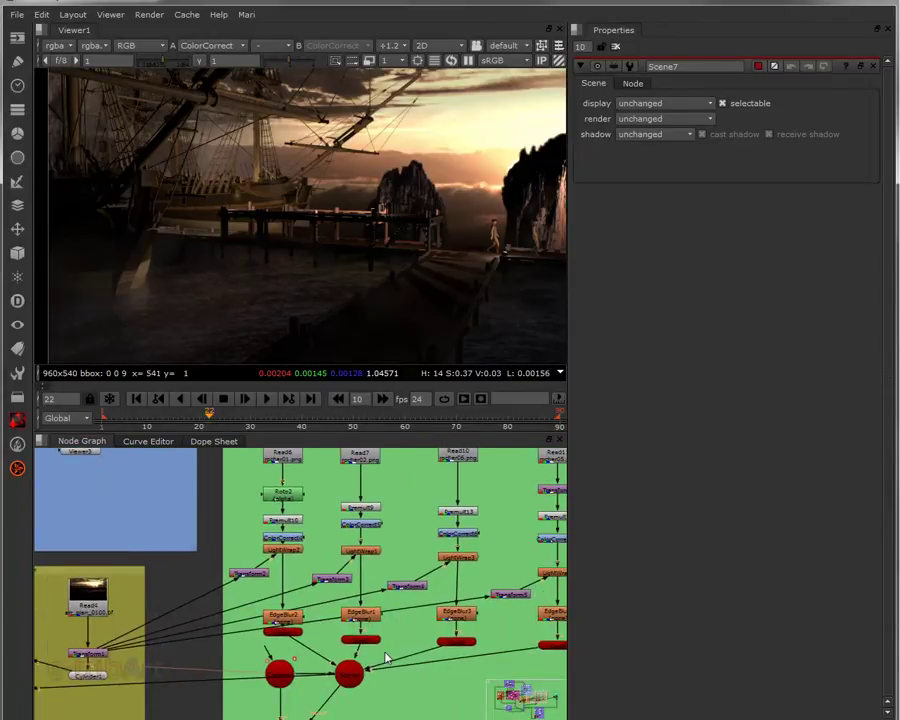
{"action": "middle_click_drag", "start_coordinate": [323, 634], "coordinate": [348, 625]}
{"action": "scroll", "coordinate": [348, 625], "scroll_direction": "down", "scroll_amount": 3}
{"action": "middle_click_drag", "start_coordinate": [267, 600], "coordinate": [410, 545]}
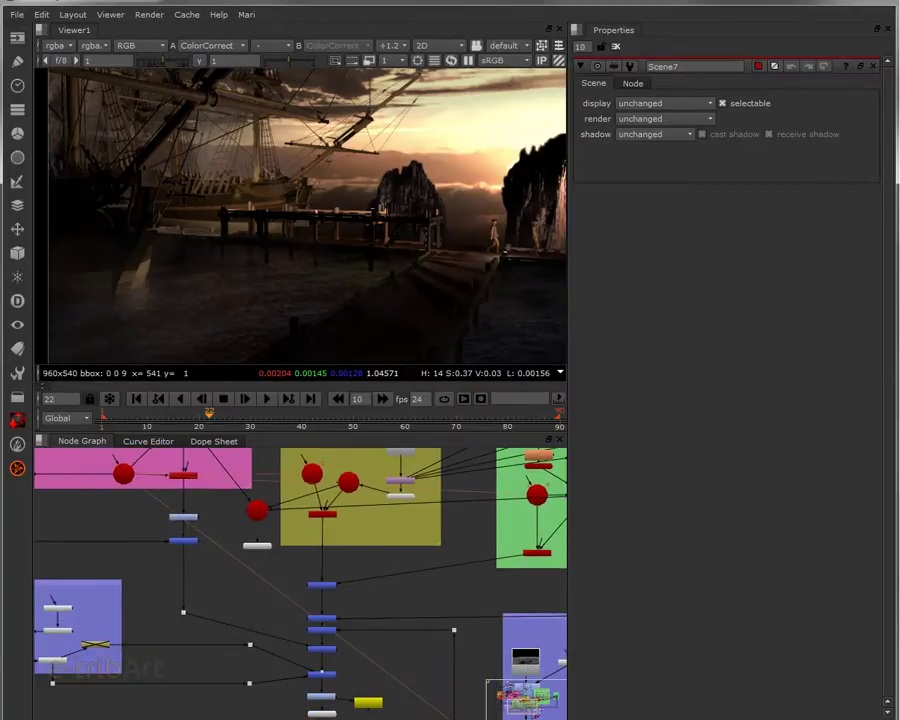
Bring the floating Viewer2 window back and inspect the ship scene's dock, camera and sky backdrop from several angles
{"action": "key", "text": "ctrl+i"}
{"action": "left_click_drag", "start_coordinate": [424, 224], "coordinate": [471, 283]}
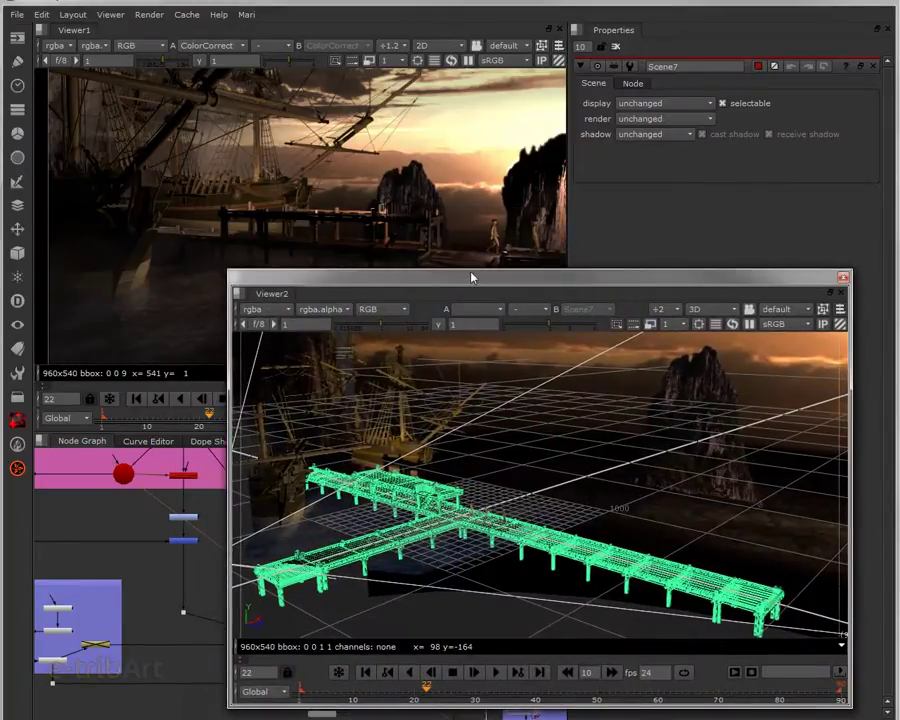
{"action": "left_click_drag", "start_coordinate": [520, 430], "coordinate": [540, 469], "text": "ctrl"}
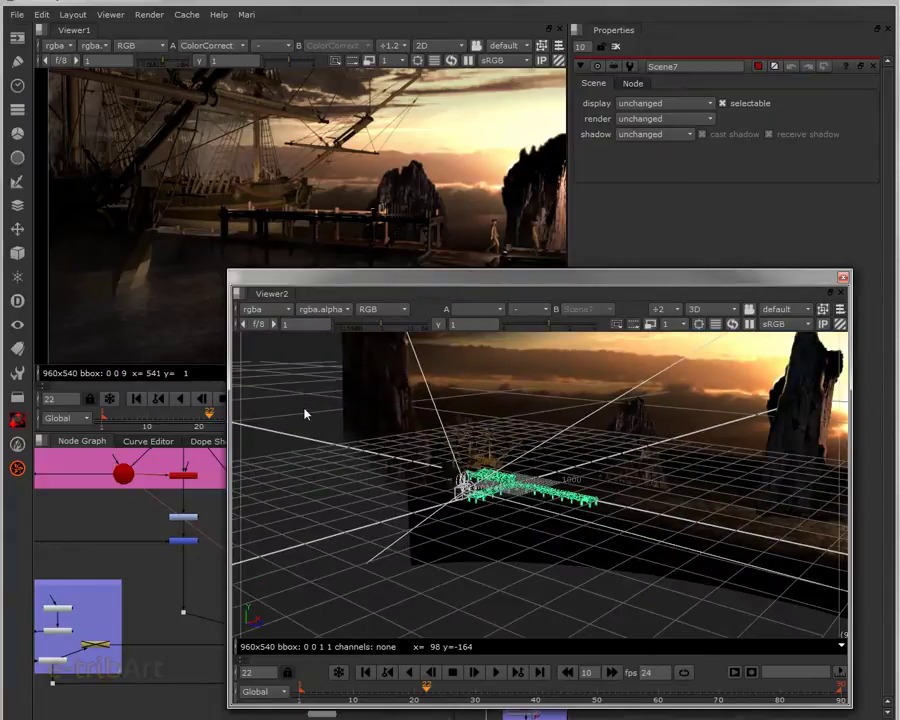
{"action": "left_click_drag", "start_coordinate": [639, 534], "coordinate": [793, 540], "text": "ctrl"}
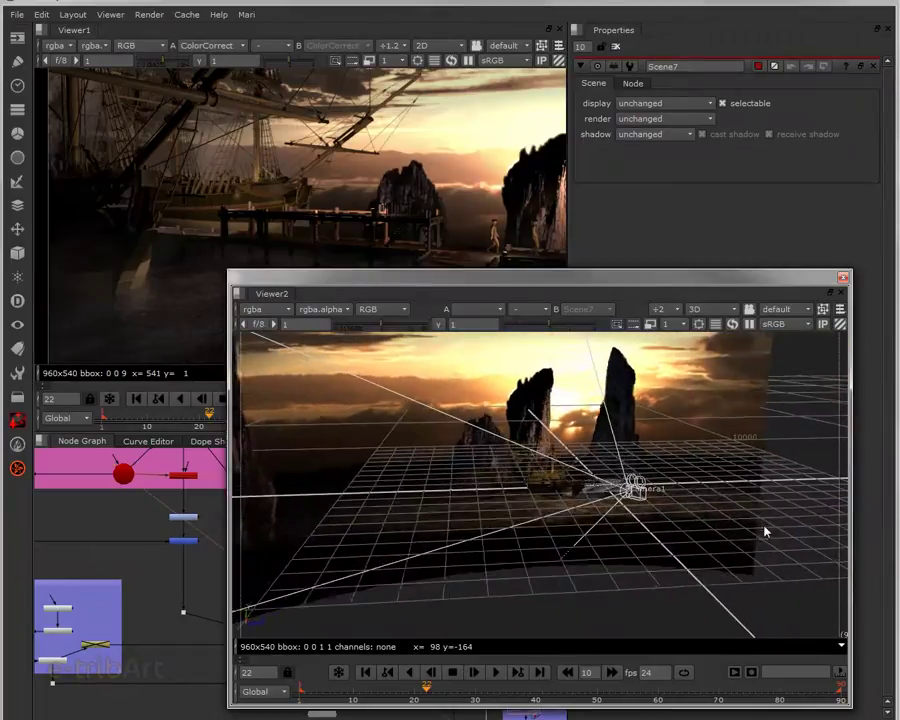
{"action": "left_click_drag", "start_coordinate": [576, 281], "coordinate": [591, 278]}
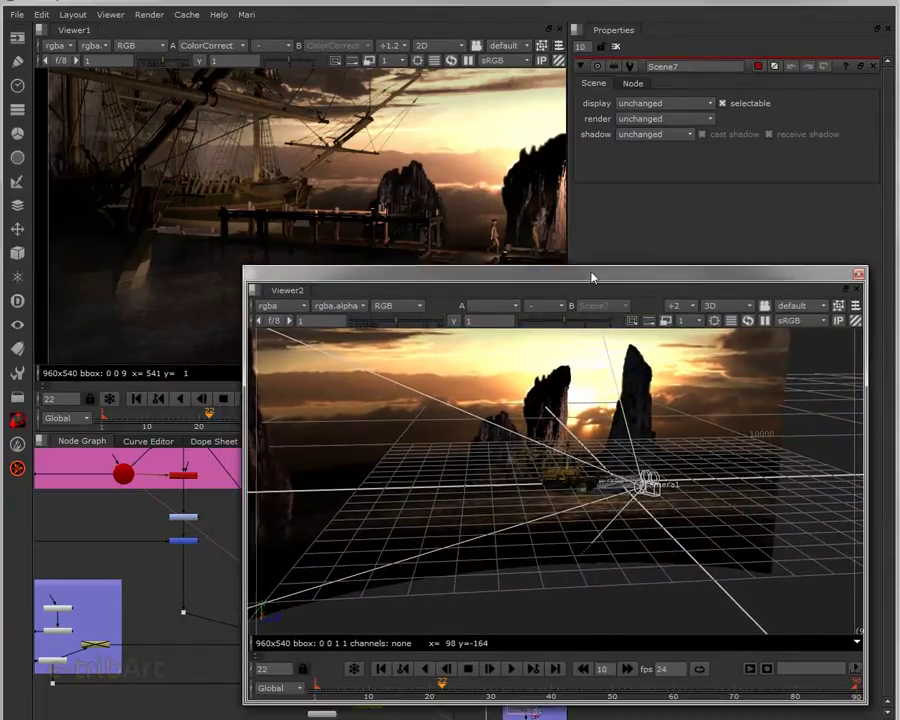
{"action": "left_click_drag", "start_coordinate": [598, 284], "coordinate": [614, 255]}
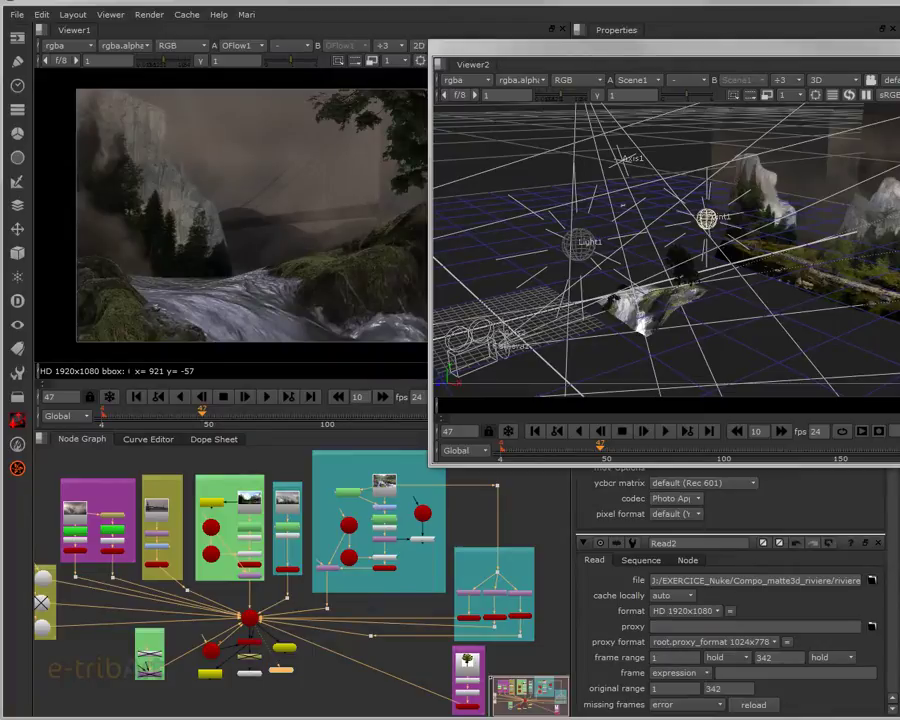
Examine the river scene's cameras, lights, foreground river, cliffs and distant bridge card from several angles
{"action": "left_click_drag", "start_coordinate": [758, 303], "coordinate": [640, 312], "text": "ctrl"}
{"action": "left_click_drag", "start_coordinate": [830, 298], "coordinate": [765, 284], "text": "ctrl"}
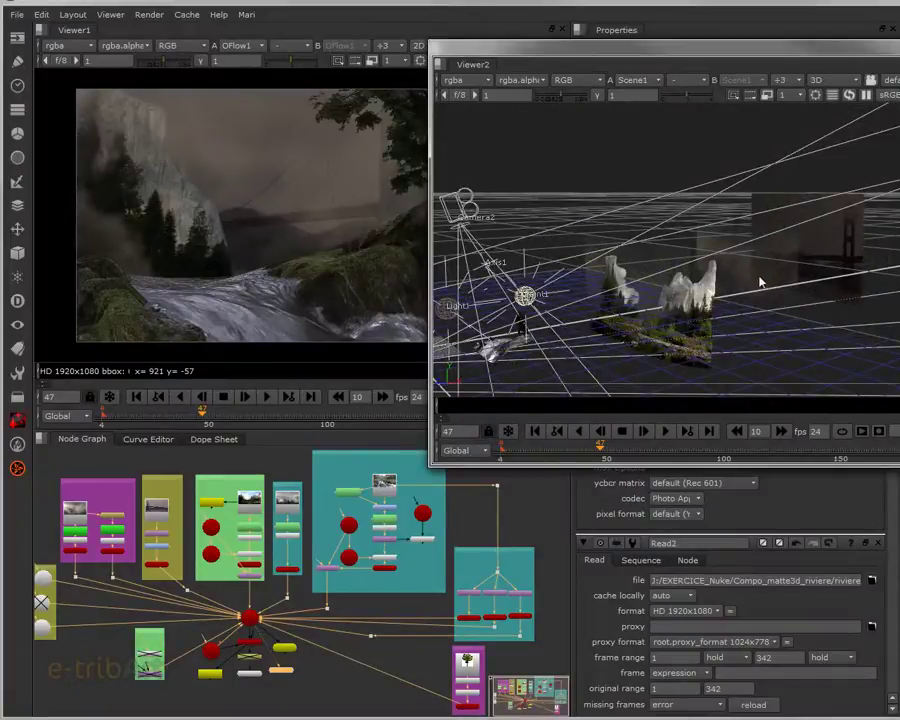
{"action": "left_click_drag", "start_coordinate": [838, 260], "coordinate": [758, 296], "text": "ctrl"}
{"action": "left_click_drag", "start_coordinate": [767, 304], "coordinate": [608, 154], "text": "ctrl"}
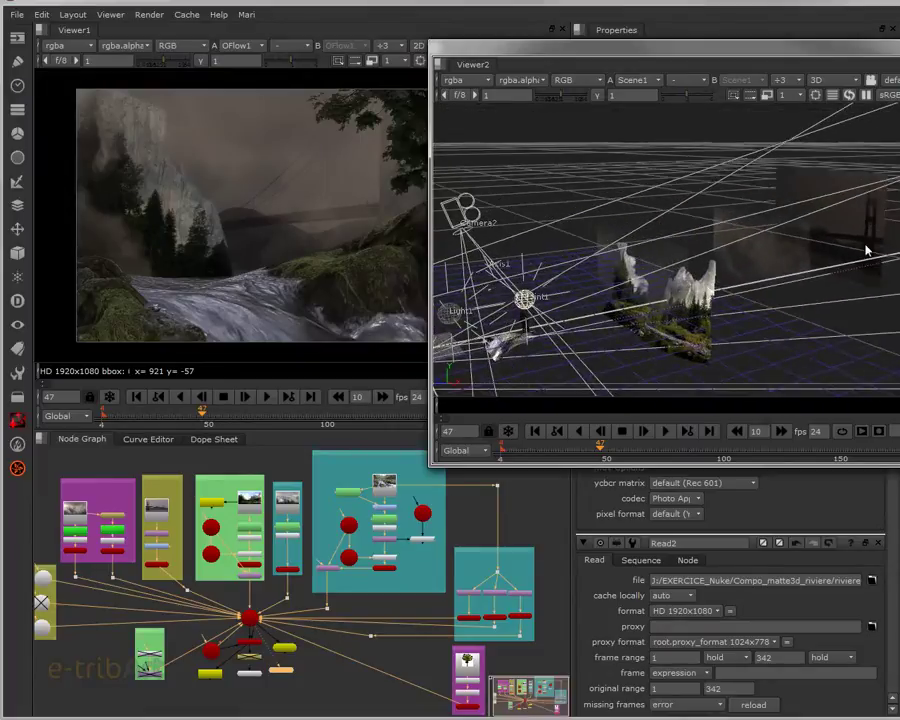
Select the flat card behind the cliffs, the projection camera and the cliff mesh in turn to inspect their wireframes
{"action": "left_click", "coordinate": [772, 270]}
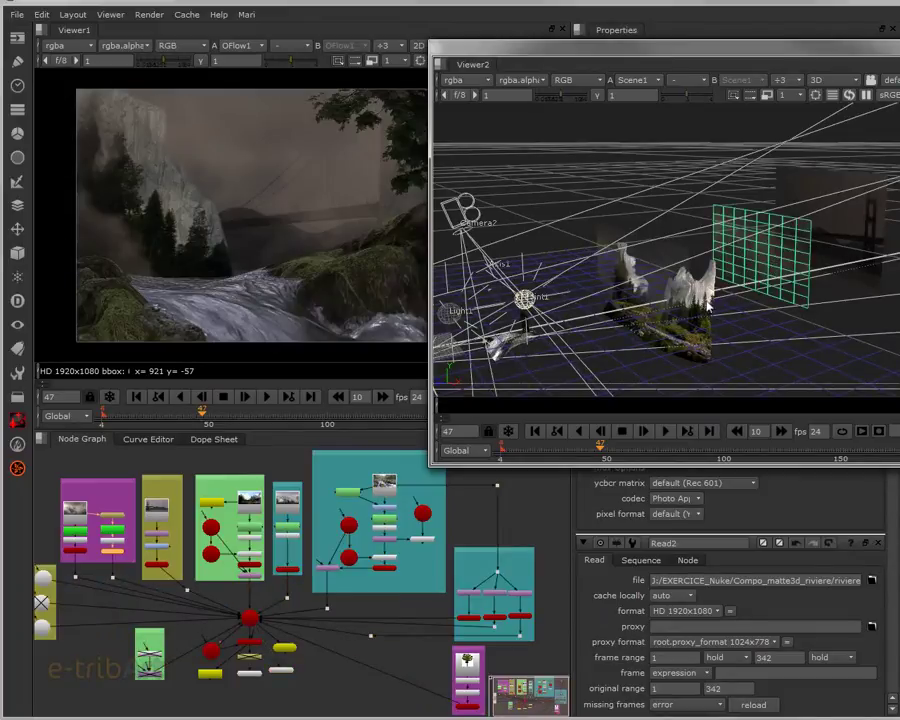
{"action": "left_click", "coordinate": [498, 216]}
{"action": "scroll", "coordinate": [705, 308], "scroll_direction": "up", "scroll_amount": 5}
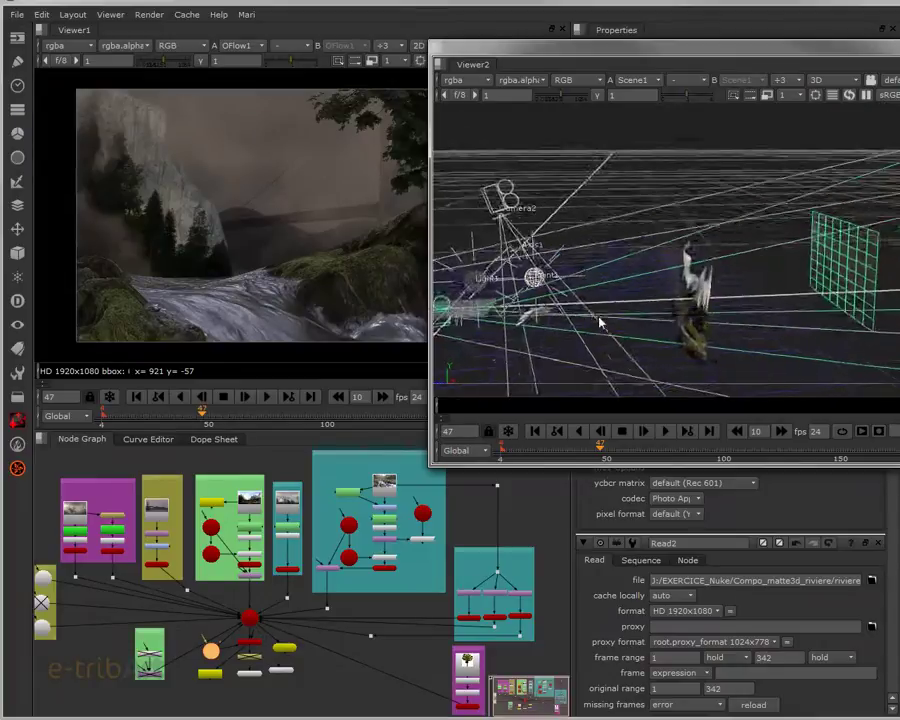
{"action": "left_click", "coordinate": [681, 320]}
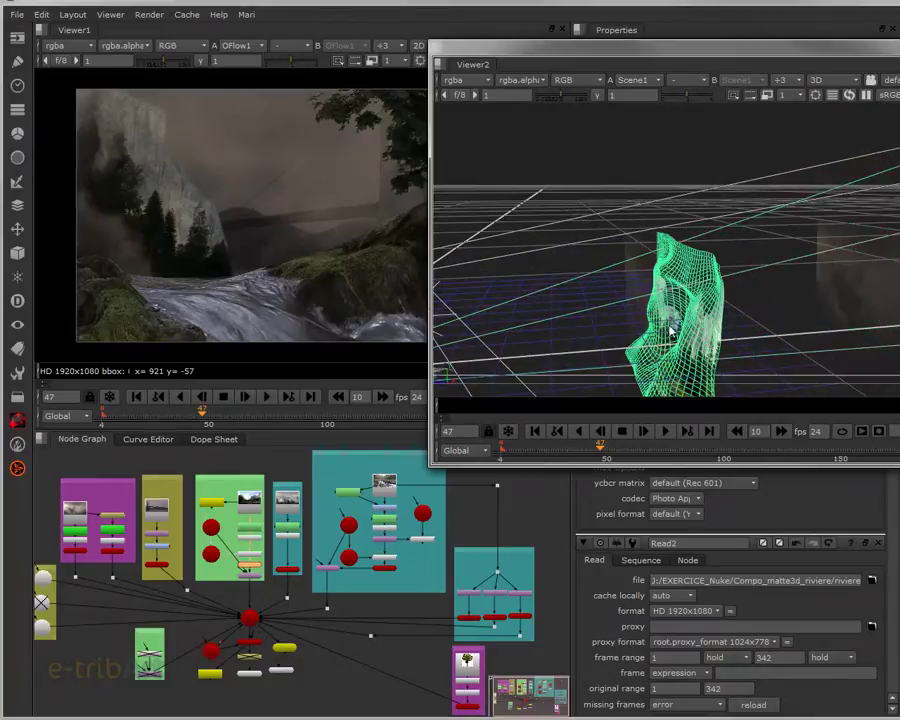
Select the flat card in front of the cliffs and inspect it from an angle and edge-on
{"action": "middle_click_drag", "start_coordinate": [626, 271], "coordinate": [500, 275]}
{"action": "left_click", "coordinate": [528, 318]}
{"action": "middle_click_drag", "start_coordinate": [528, 318], "coordinate": [708, 293]}
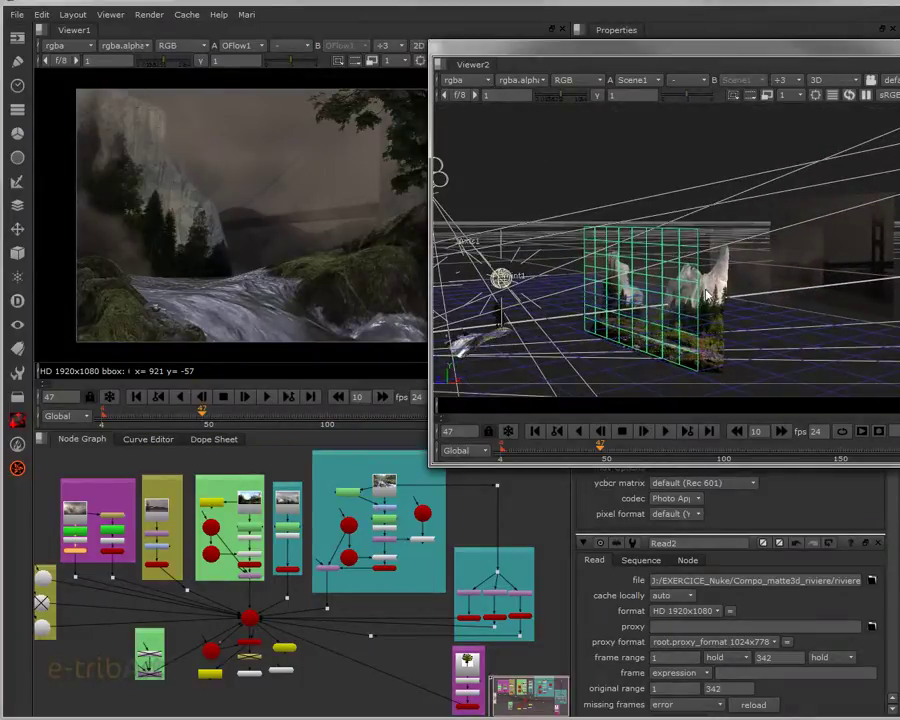
{"action": "middle_click_drag", "start_coordinate": [826, 287], "coordinate": [660, 296]}
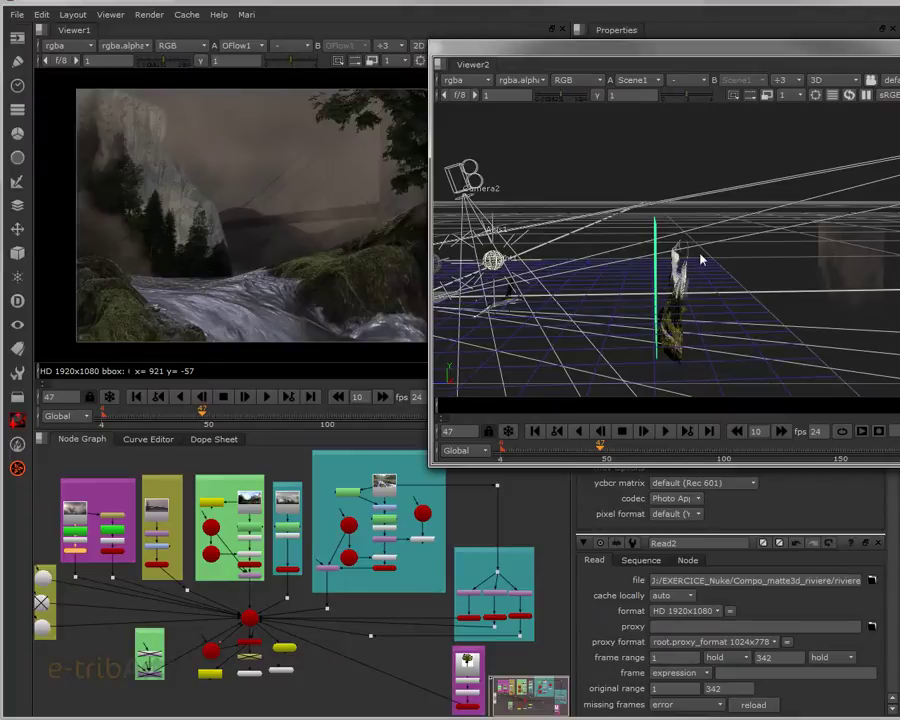
Inspect the foreground river geometry up close and select the tree card standing behind it
{"action": "middle_click_drag", "start_coordinate": [742, 316], "coordinate": [757, 298]}
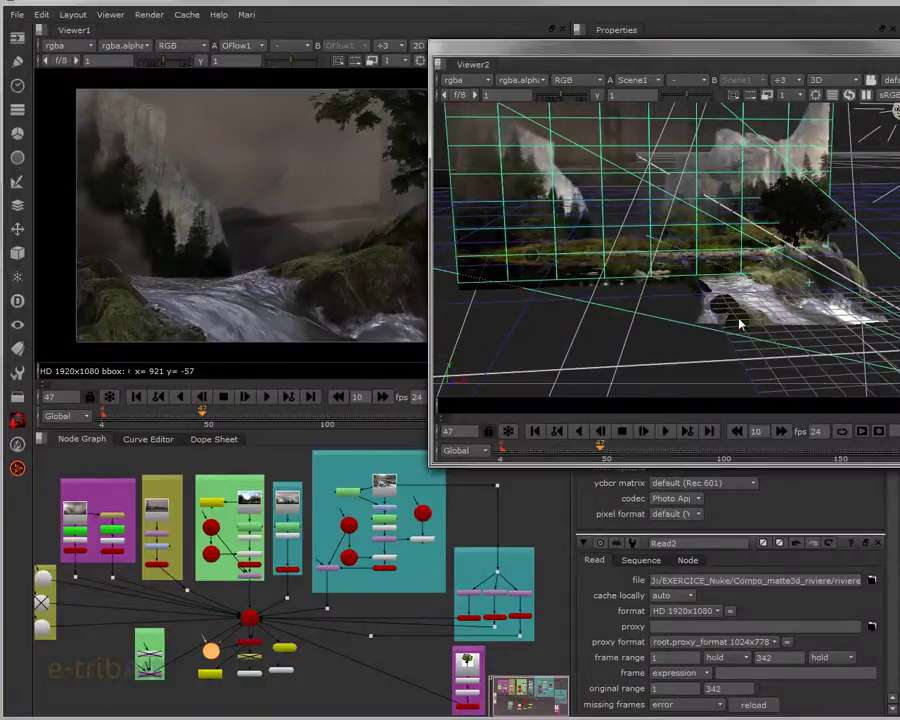
{"action": "middle_click_drag", "start_coordinate": [818, 323], "coordinate": [681, 347]}
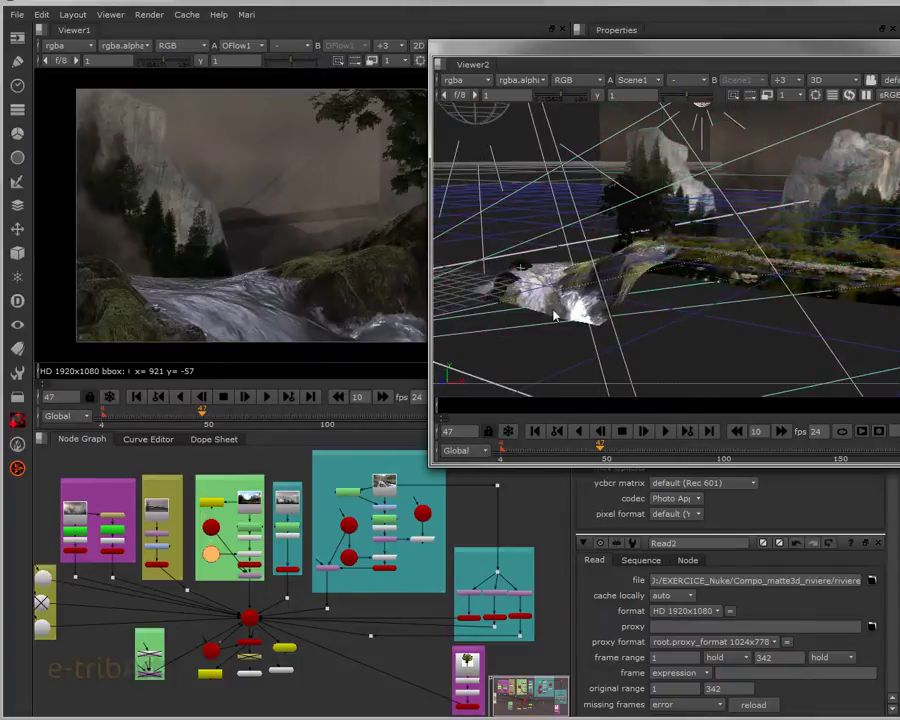
{"action": "middle_click_drag", "start_coordinate": [556, 316], "coordinate": [657, 261]}
{"action": "left_click", "coordinate": [672, 225]}
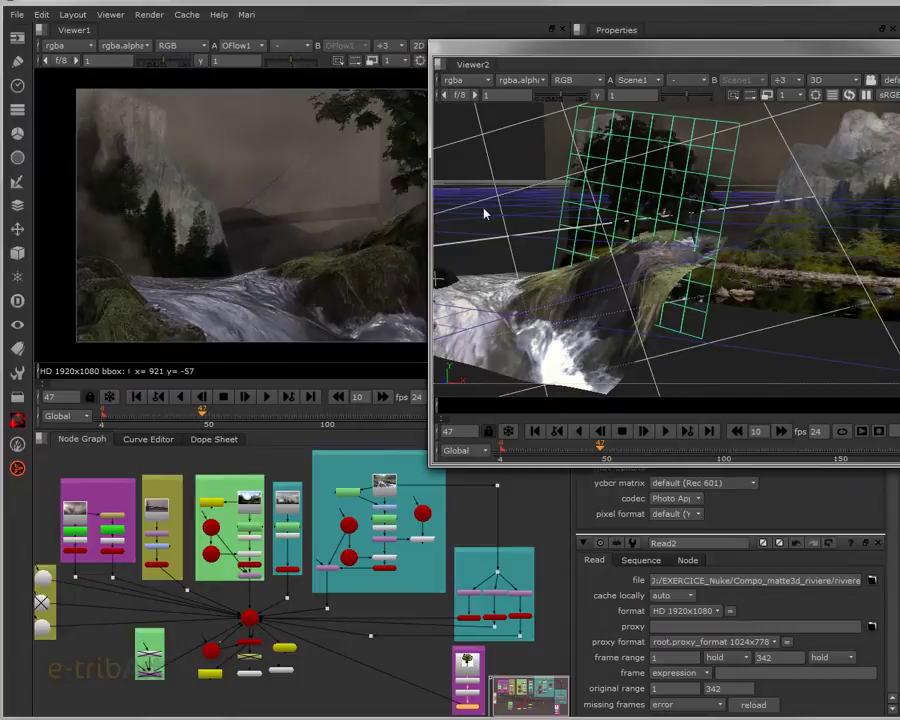
Select the curved card behind the tree, the shot camera and the foreground river mesh in turn, inspecting each wireframe from several angles
{"action": "middle_click_drag", "start_coordinate": [632, 296], "coordinate": [590, 308]}
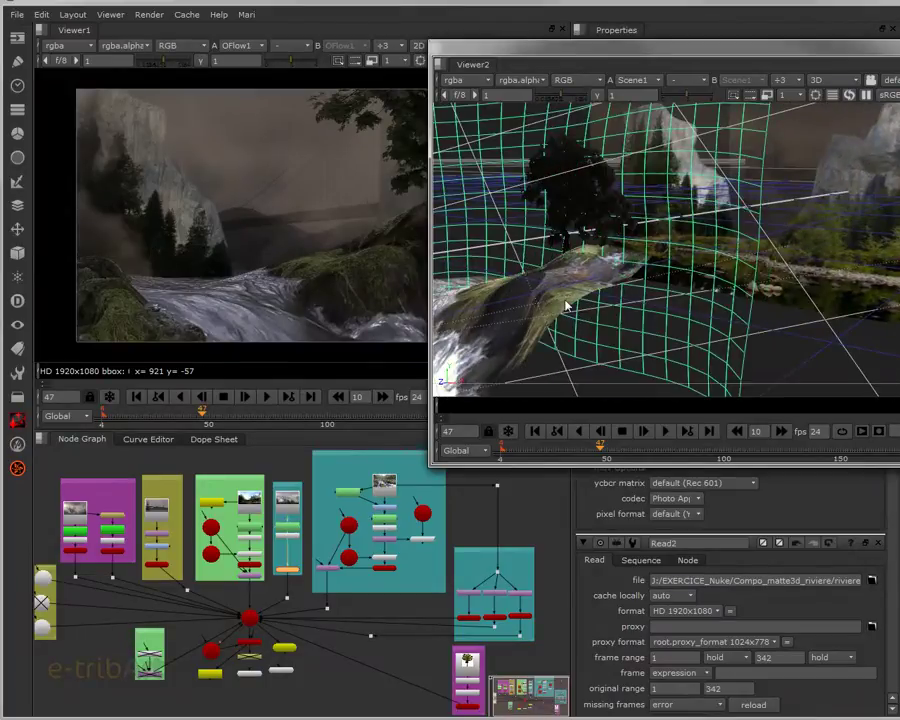
{"action": "left_click", "coordinate": [566, 305]}
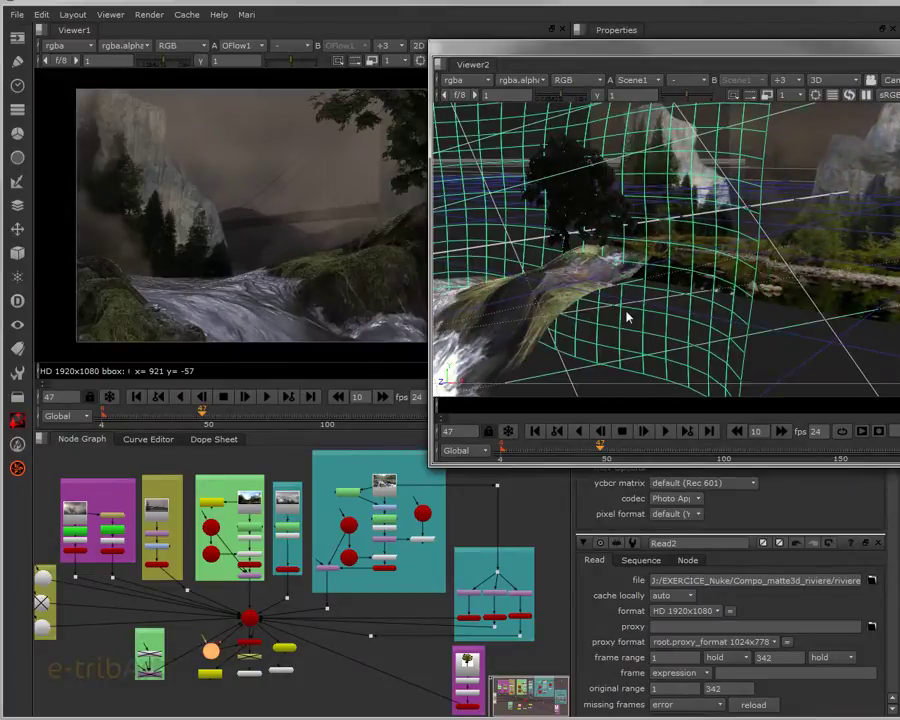
{"action": "middle_click_drag", "start_coordinate": [628, 317], "coordinate": [644, 371]}
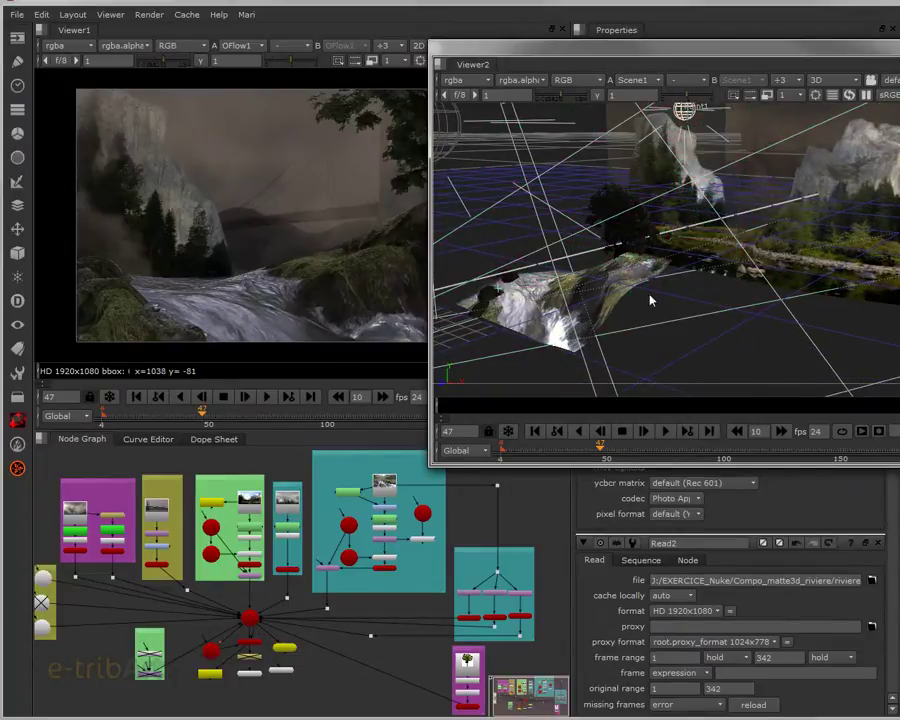
{"action": "left_click", "coordinate": [614, 323]}
{"action": "middle_click_drag", "start_coordinate": [614, 323], "coordinate": [749, 293]}
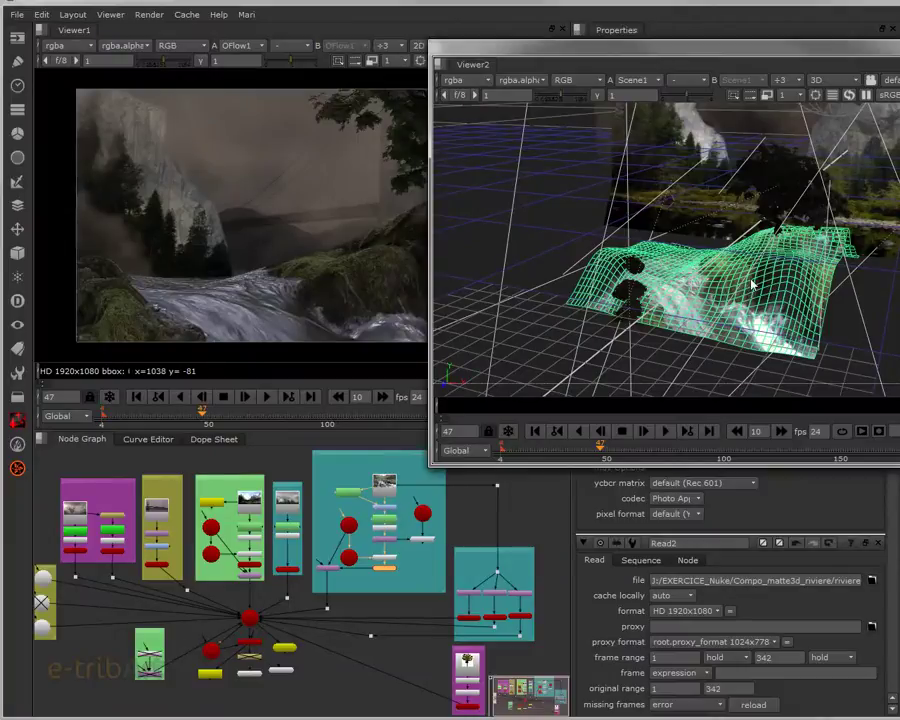
{"action": "middle_click_drag", "start_coordinate": [753, 287], "coordinate": [748, 317]}
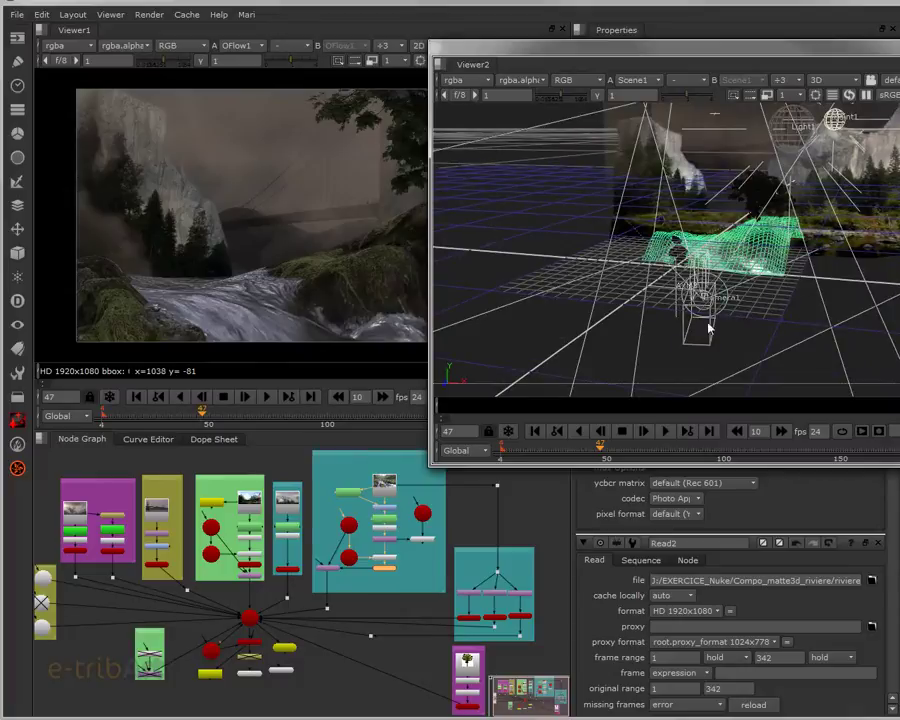
Select the shot camera beside the river geometry and preview frames 161 and 129 of the composite next to the 3D view
{"action": "left_click", "coordinate": [707, 333]}
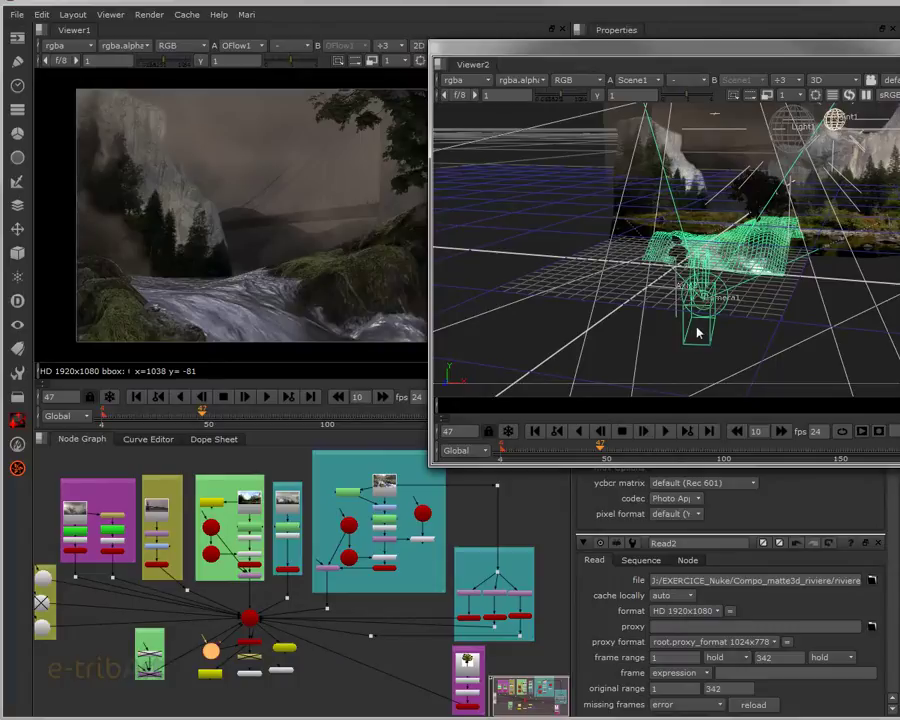
{"action": "left_click_drag", "start_coordinate": [587, 62], "coordinate": [672, 67]}
{"action": "left_click", "coordinate": [471, 414]}
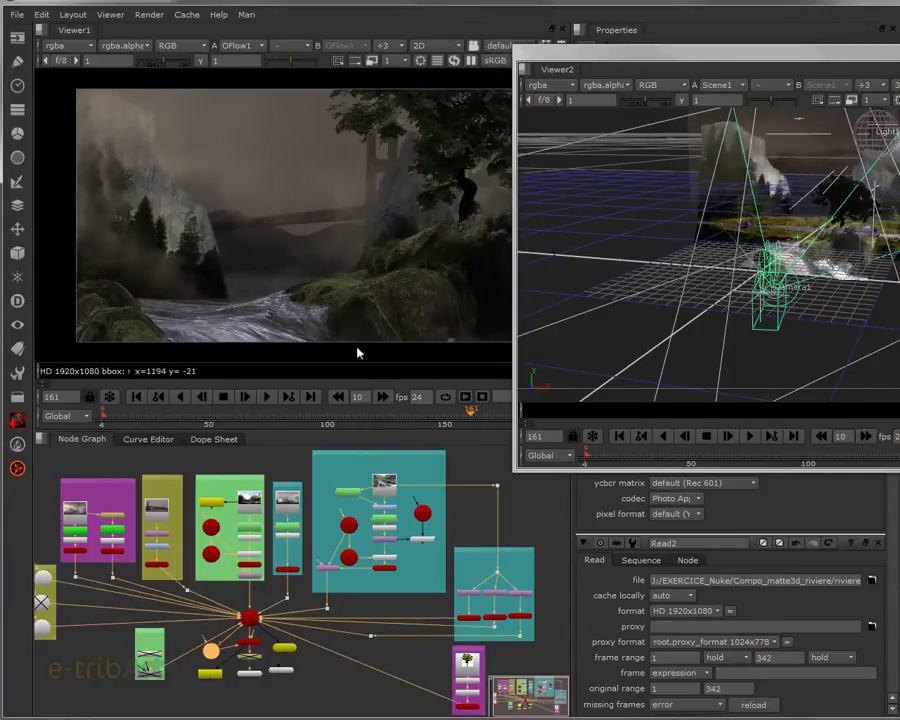
{"action": "left_click_drag", "start_coordinate": [698, 60], "coordinate": [548, 67]}
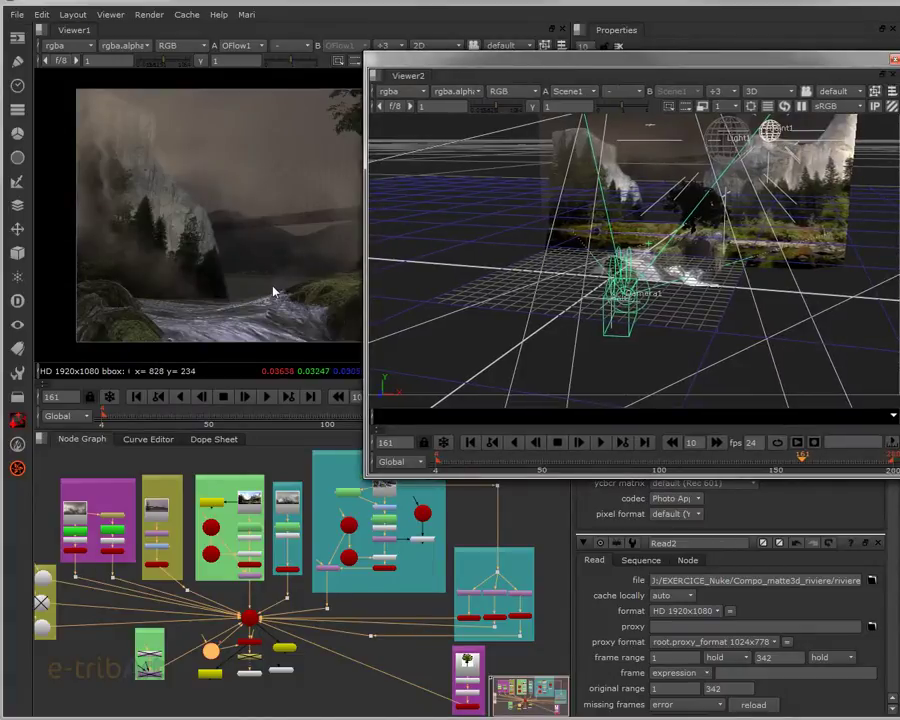
{"action": "left_click_drag", "start_coordinate": [517, 66], "coordinate": [609, 78]}
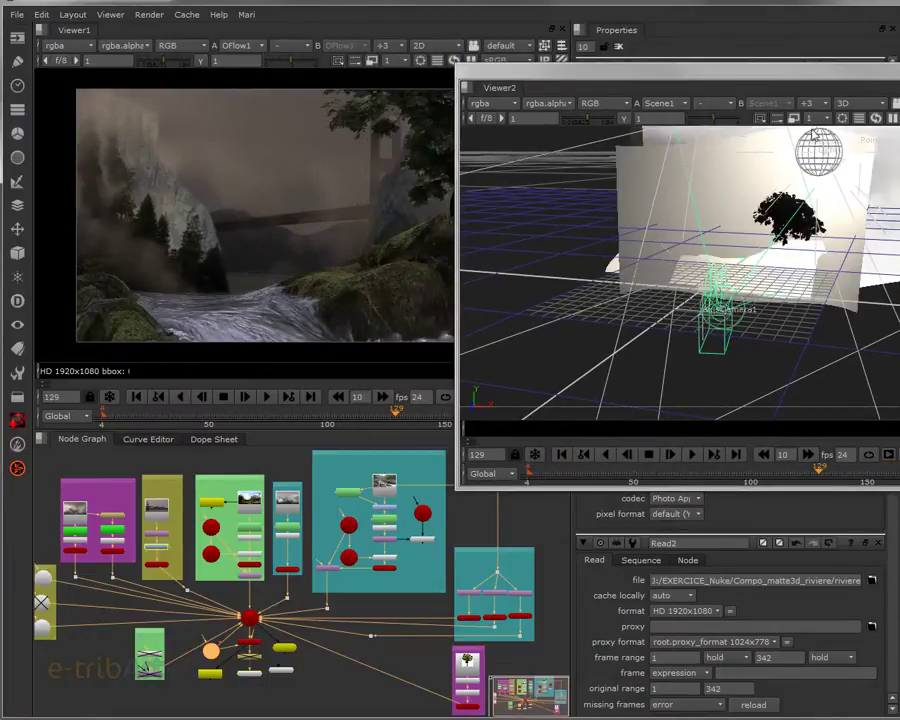
Move the floating 3D viewer clear and select the two lights above the foreground river to inspect their placement
{"action": "left_click_drag", "start_coordinate": [812, 79], "coordinate": [590, 67]}
{"action": "left_click_drag", "start_coordinate": [593, 197], "coordinate": [558, 281], "text": "ctrl"}
{"action": "left_click", "coordinate": [656, 249]}
{"action": "left_click", "coordinate": [464, 278]}
{"action": "left_click", "coordinate": [669, 256]}
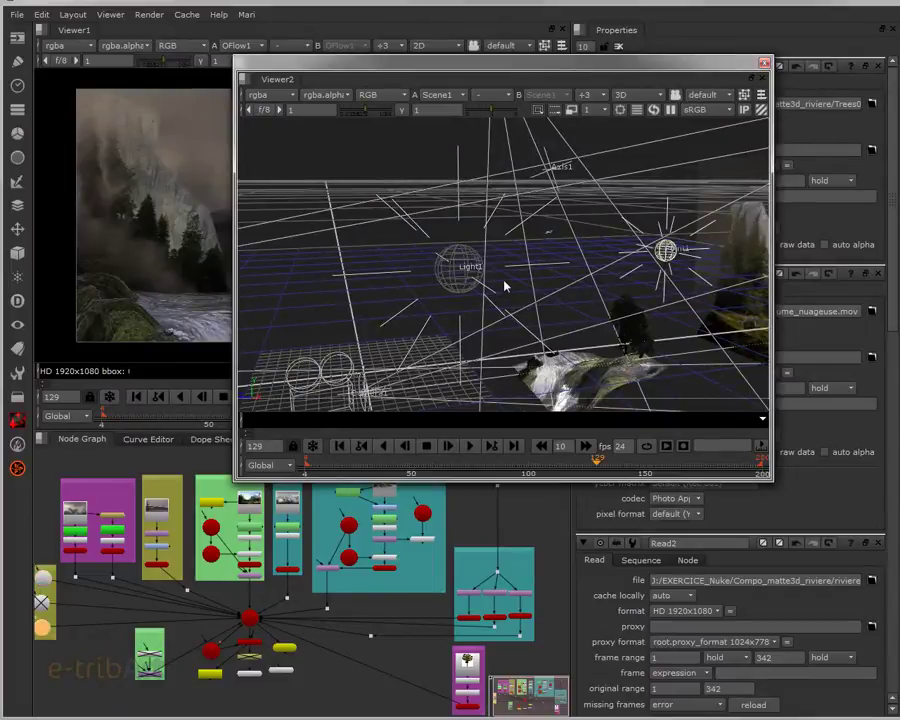
Examine from several angles how the cameras, lights, foreground river, cliffs and distant bridge card are spaced in depth
{"action": "left_click_drag", "start_coordinate": [505, 287], "coordinate": [634, 261], "text": "ctrl"}
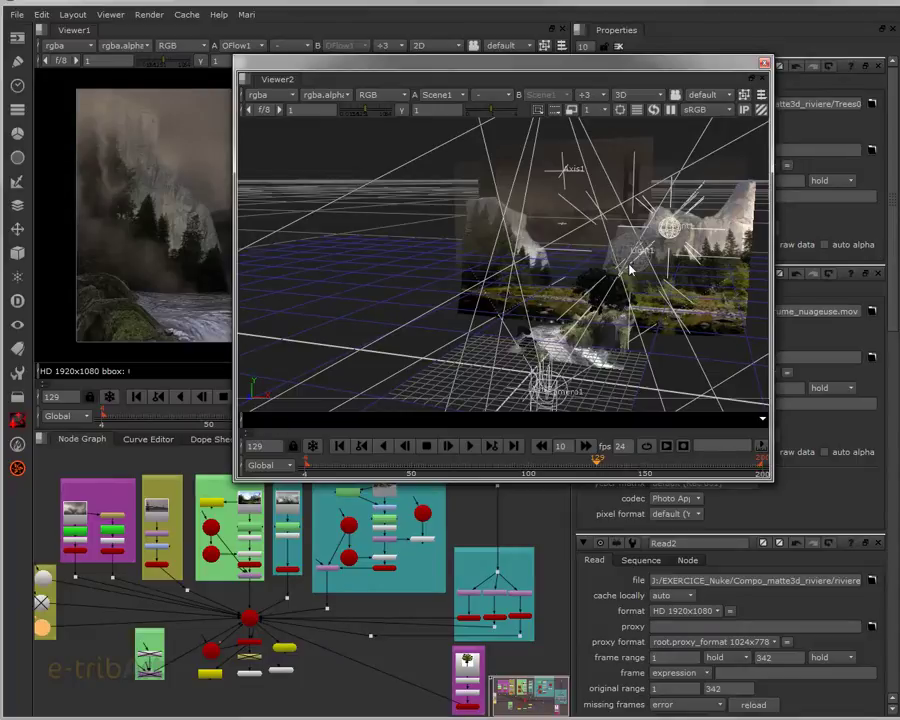
{"action": "left_click_drag", "start_coordinate": [630, 268], "coordinate": [519, 350], "text": "ctrl"}
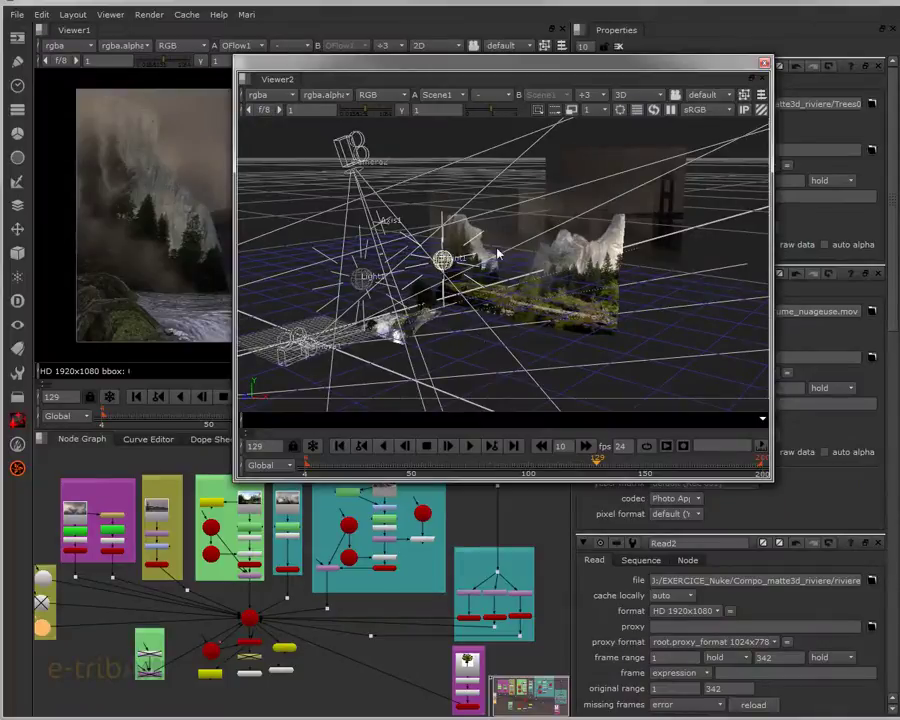
{"action": "left_click_drag", "start_coordinate": [588, 72], "coordinate": [706, 28]}
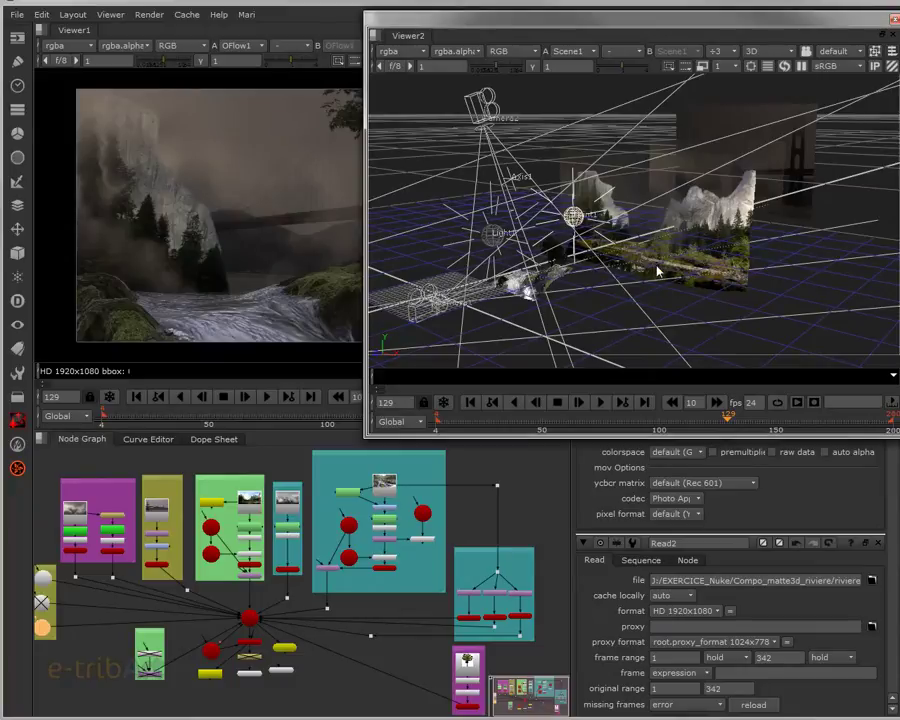
{"action": "left_click_drag", "start_coordinate": [676, 266], "coordinate": [747, 283], "text": "ctrl"}
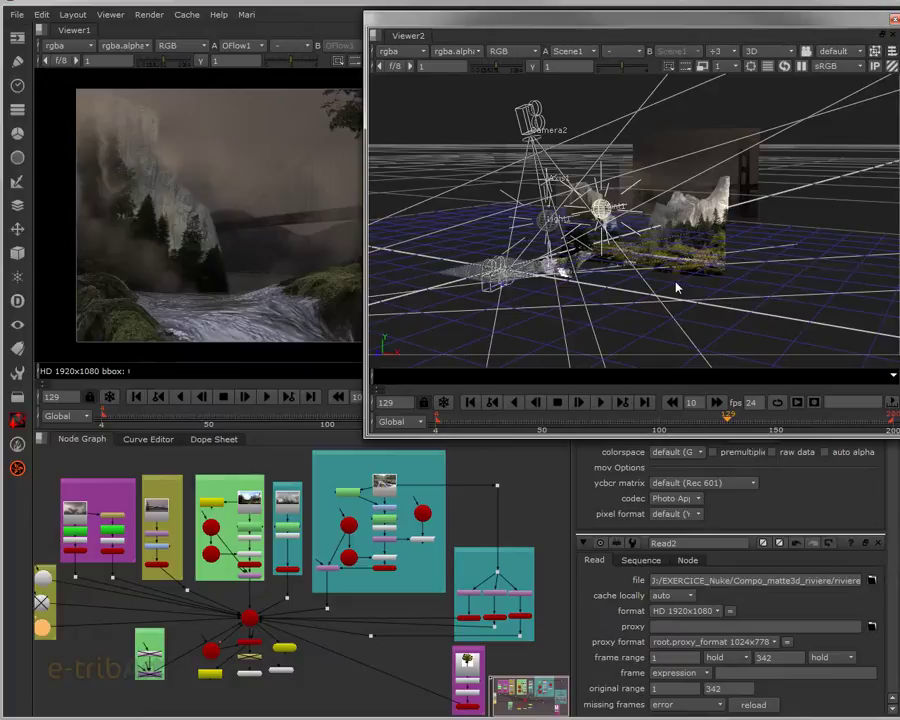
{"action": "right_click_drag", "start_coordinate": [704, 293], "coordinate": [640, 294], "text": "alt"}
{"action": "right_click_drag", "start_coordinate": [633, 285], "coordinate": [741, 293], "text": "alt"}
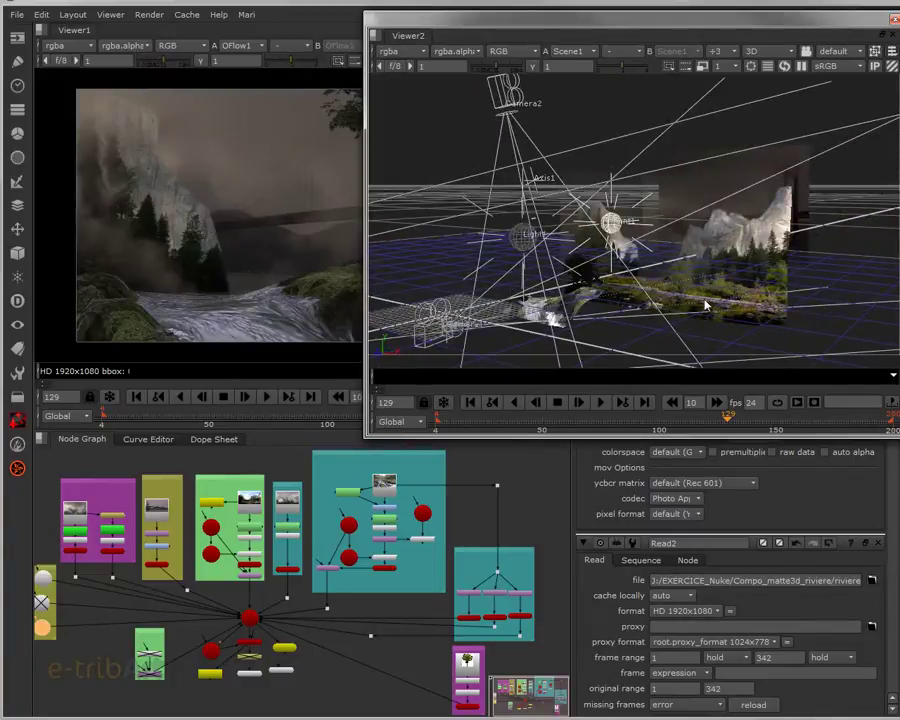
{"action": "right_click_drag", "start_coordinate": [735, 295], "coordinate": [647, 275], "text": "alt"}
{"action": "right_click_drag", "start_coordinate": [848, 233], "coordinate": [712, 289], "text": "alt"}
{"action": "right_click_drag", "start_coordinate": [639, 300], "coordinate": [744, 223], "text": "alt"}
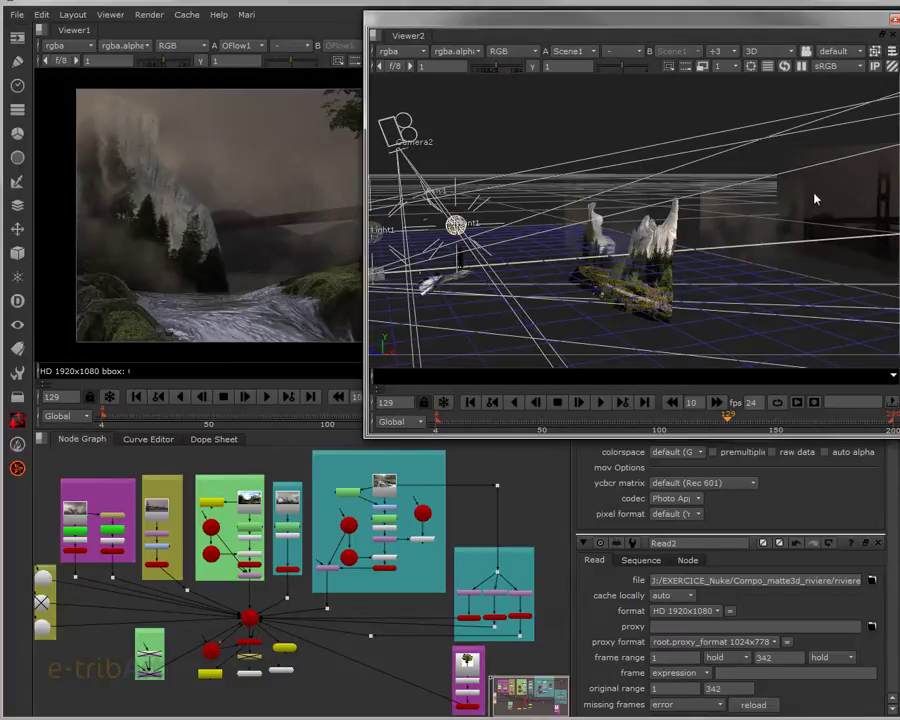
{"action": "right_click_drag", "start_coordinate": [767, 270], "coordinate": [663, 283], "text": "alt"}
{"action": "right_click_drag", "start_coordinate": [538, 297], "coordinate": [628, 326], "text": "alt"}
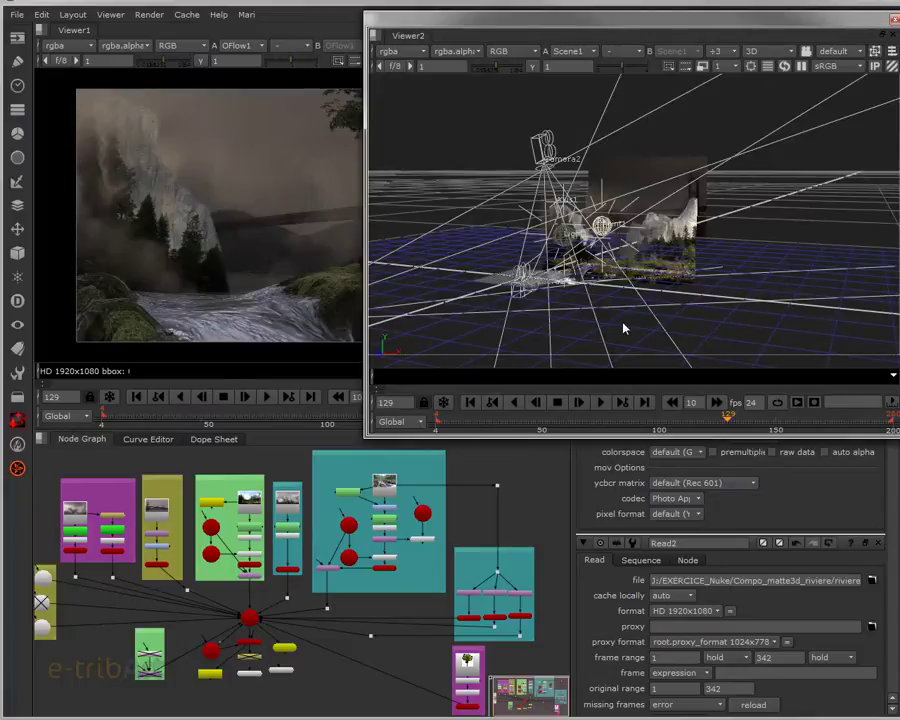
{"action": "mouse_move", "coordinate": [669, 292]}
{"action": "right_mouse_down", "text": "alt"}
{"action": "mouse_move", "coordinate": [743, 295]}
{"action": "mouse_move", "coordinate": [597, 354]}
{"action": "mouse_move", "coordinate": [593, 378]}
{"action": "mouse_move", "coordinate": [667, 287]}
{"action": "right_mouse_up", "text": "alt"}
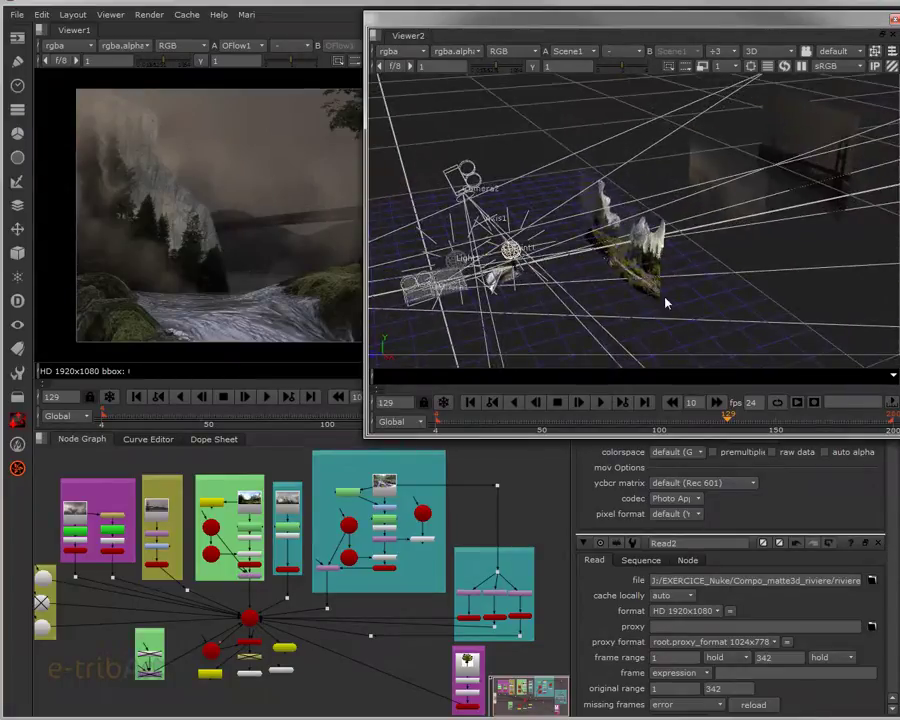